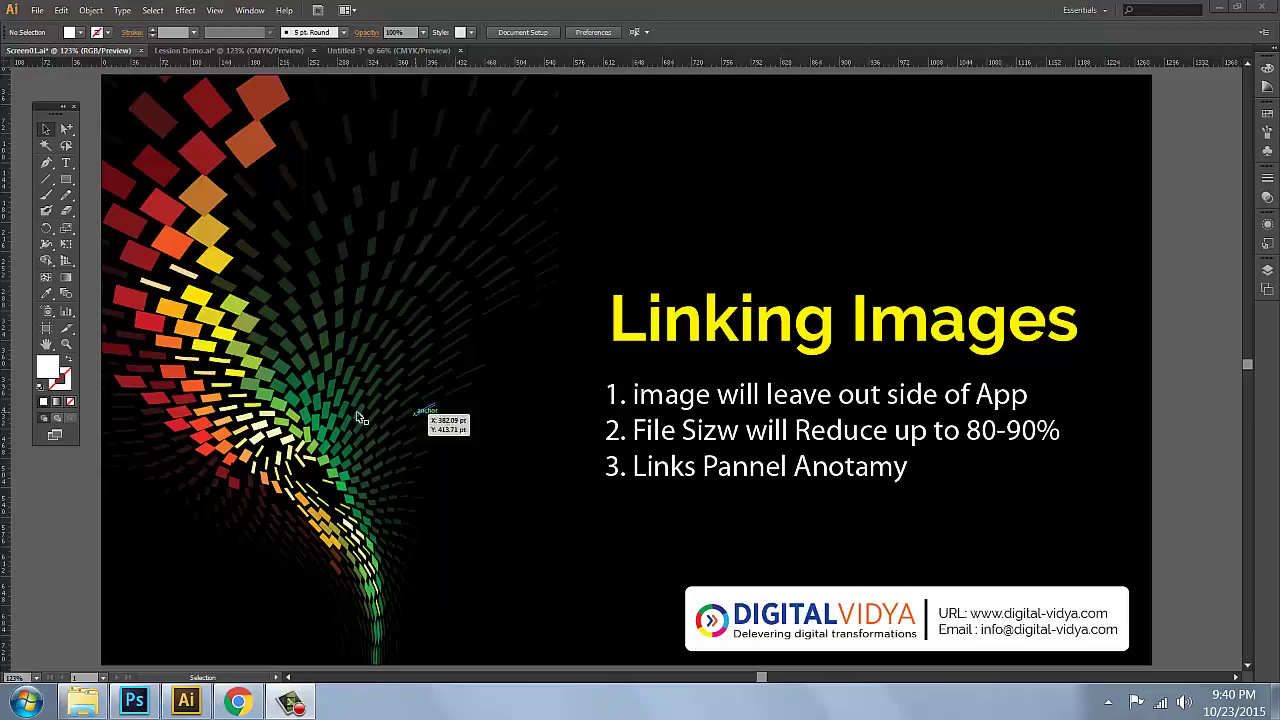
Step: Correct 'Sizw' to 'Size' in the second point of the Linking Images slide
{"action": "left_click", "coordinate": [66, 162]}
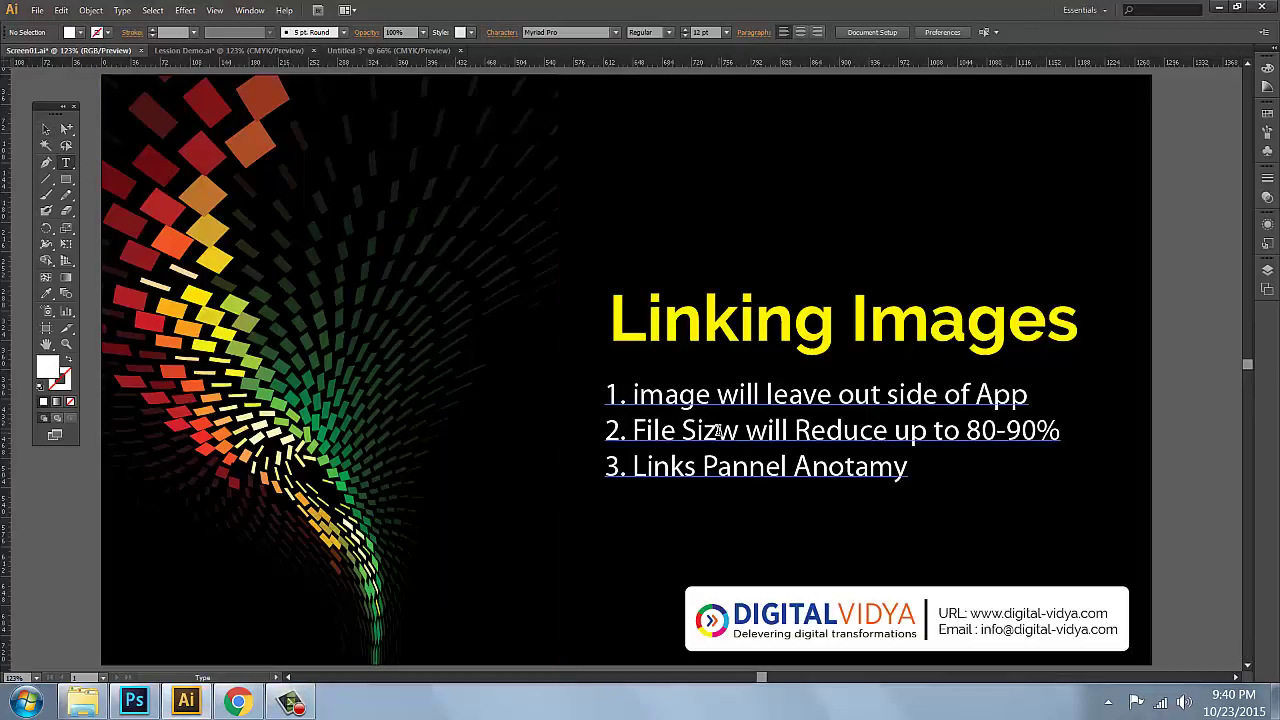
{"action": "left_click_drag", "start_coordinate": [717, 430], "coordinate": [740, 431]}
{"action": "type", "text": "e"}
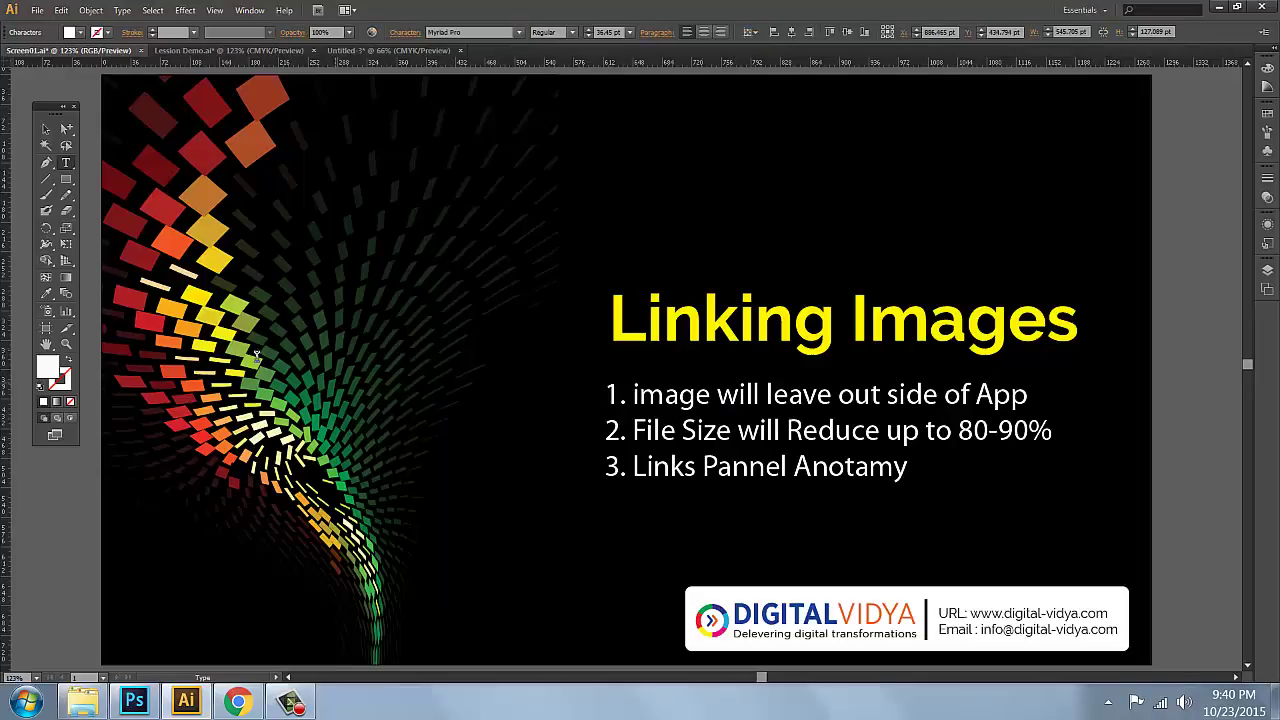
{"action": "left_click", "coordinate": [45, 130]}
{"action": "left_click", "coordinate": [86, 88]}
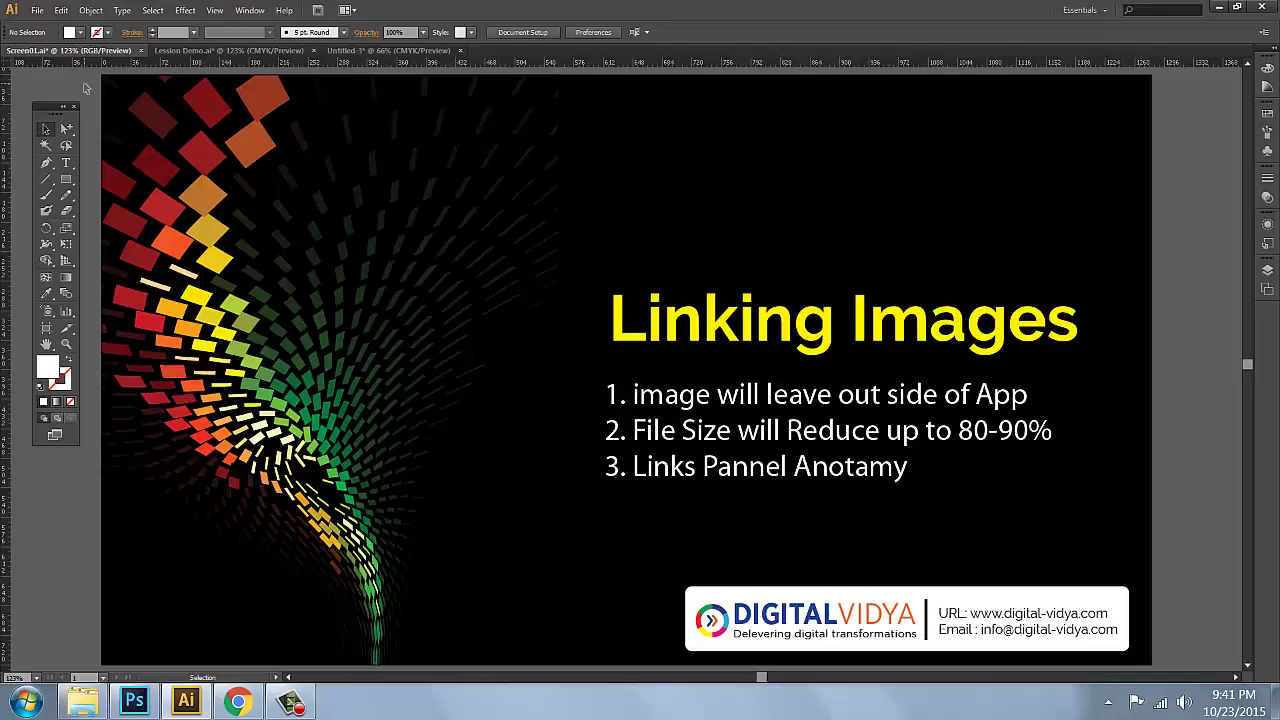
{"action": "left_click", "coordinate": [710, 446]}
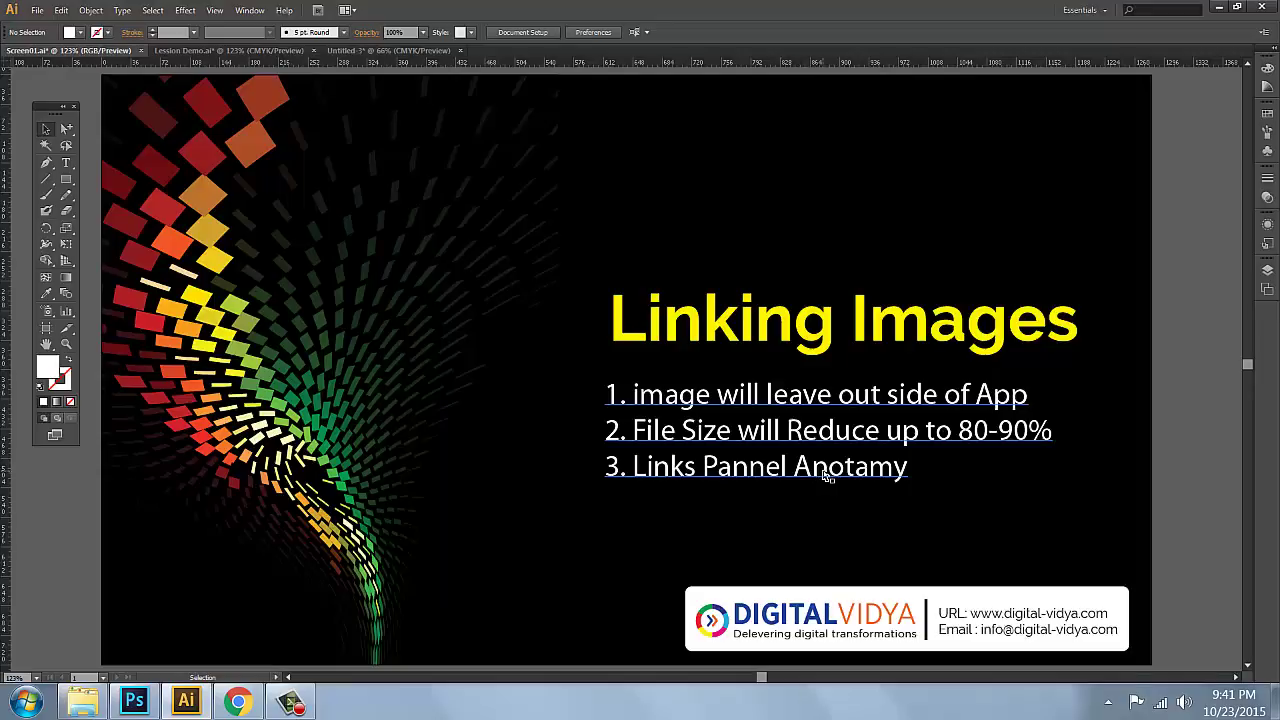
{"action": "left_click", "coordinate": [850, 510]}
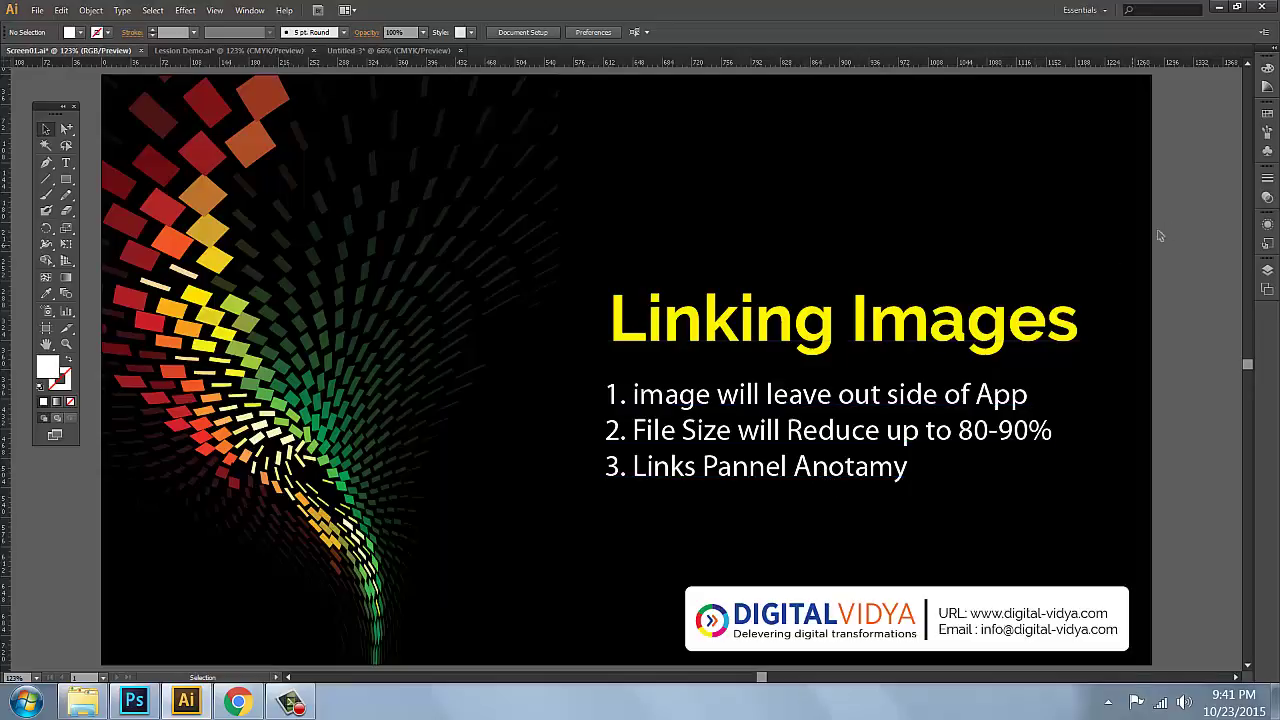
Step: In the Untitled-3 document, place the first hair-model photo as a linked image
{"action": "left_click", "coordinate": [380, 51]}
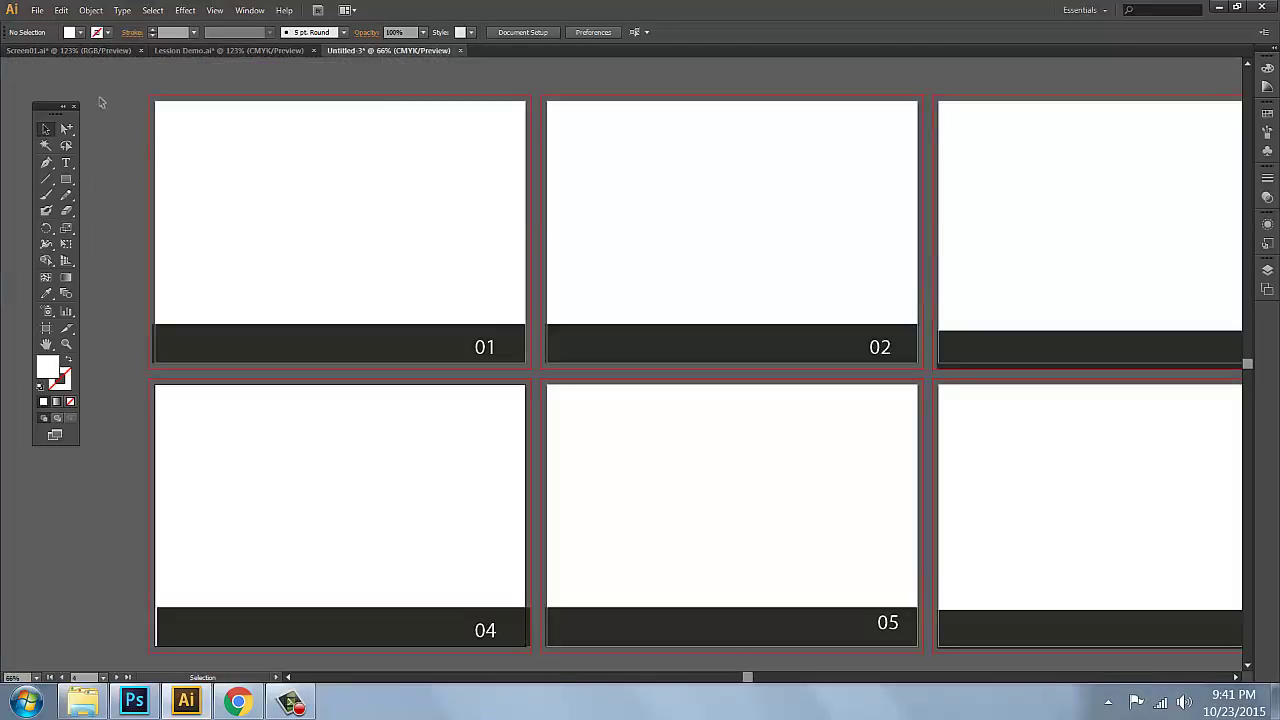
{"action": "left_click", "coordinate": [37, 10]}
{"action": "left_click", "coordinate": [70, 275]}
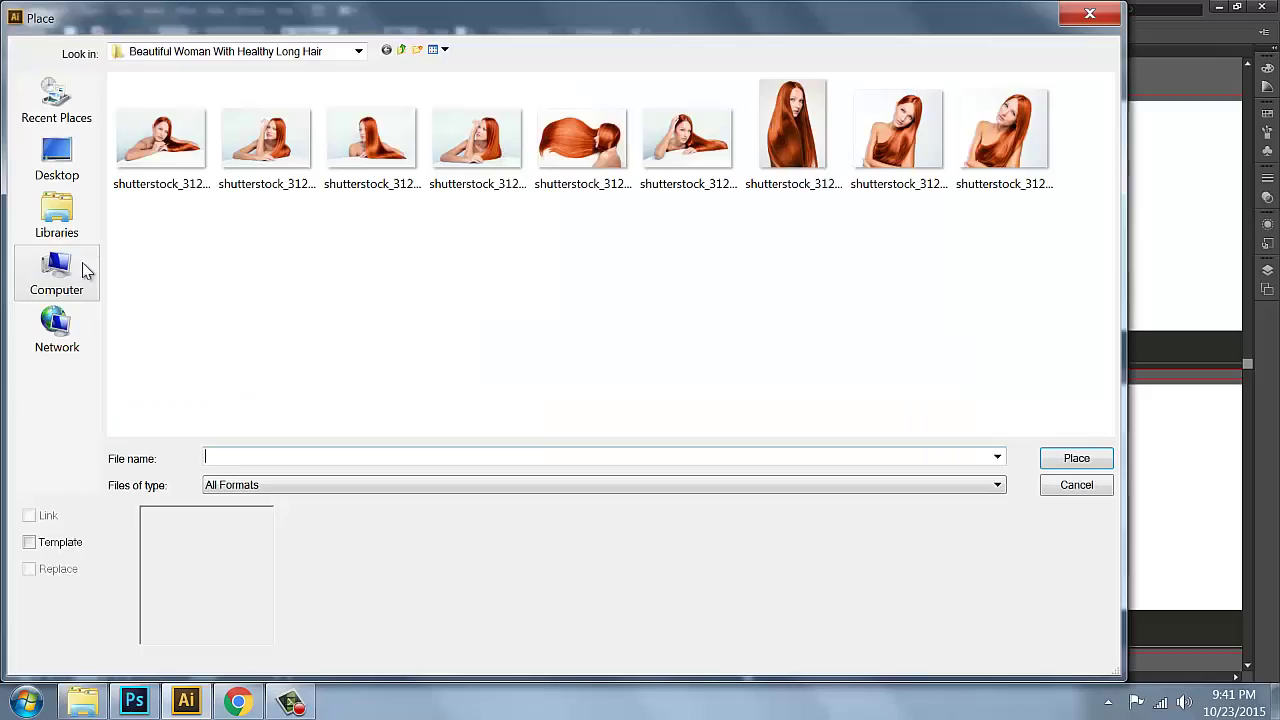
{"action": "left_click", "coordinate": [161, 140]}
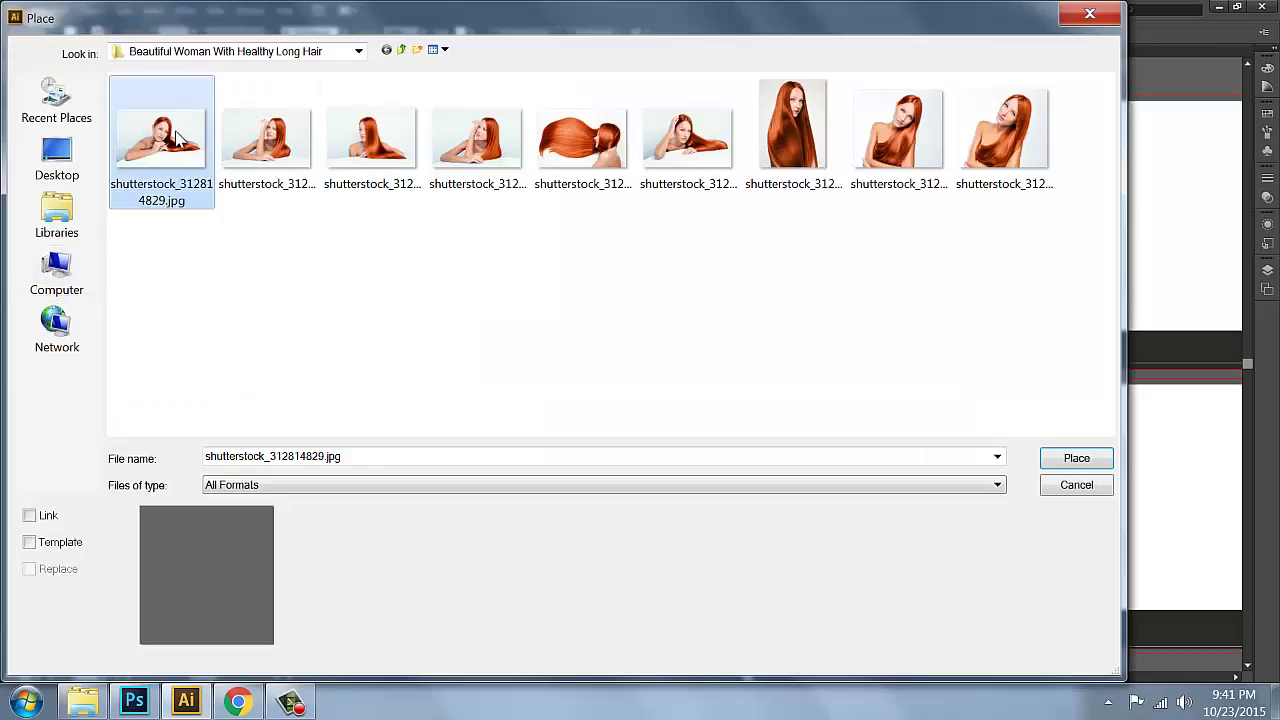
{"action": "left_click", "coordinate": [45, 524]}
{"action": "left_click", "coordinate": [1076, 458]}
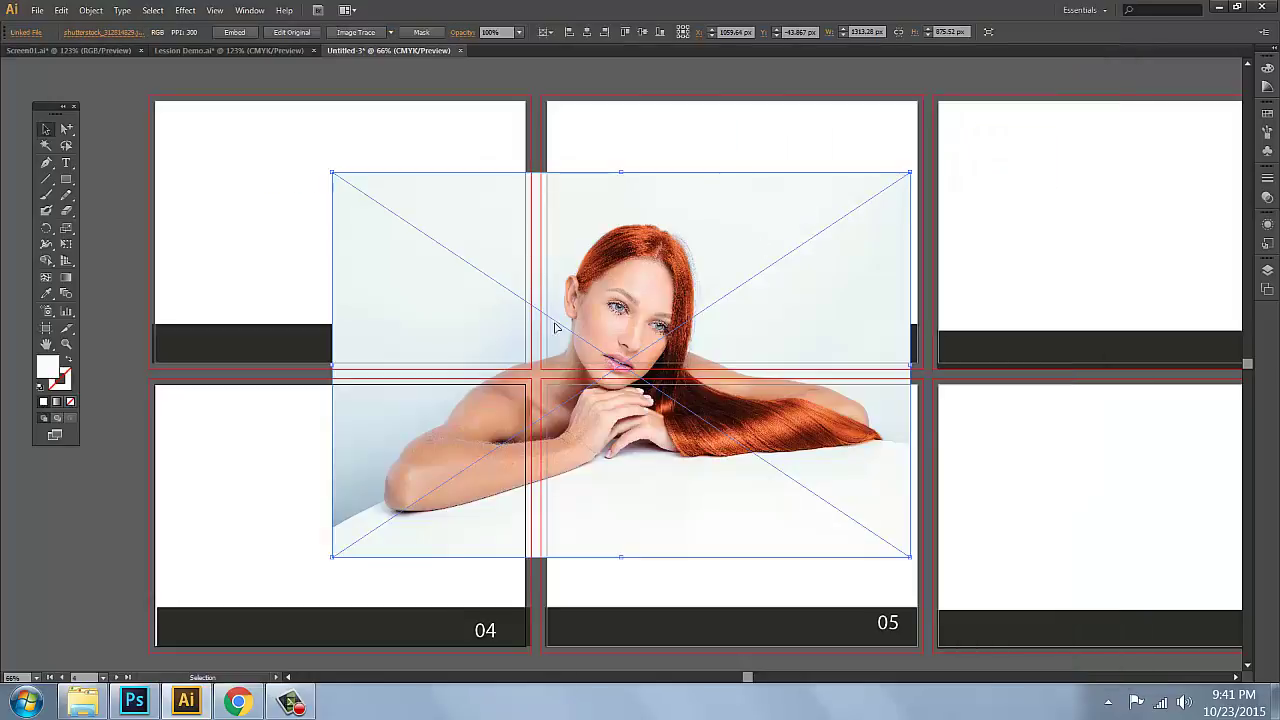
Step: Scale the placed photo down and move it into artboard 01
{"action": "left_click_drag", "start_coordinate": [910, 173], "coordinate": [689, 321]}
{"action": "left_click_drag", "start_coordinate": [587, 368], "coordinate": [415, 150]}
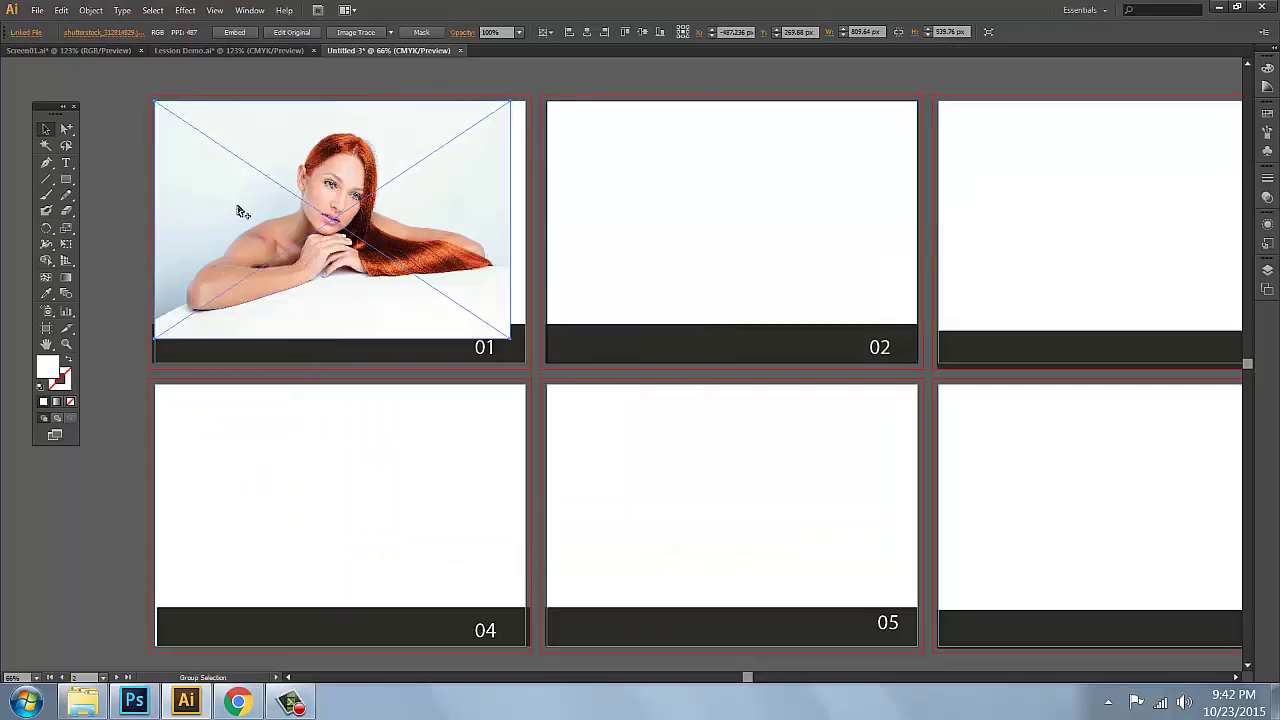
{"action": "key", "text": "Delete"}
{"action": "key", "text": "ctrl+z"}
{"action": "left_click", "coordinate": [534, 186]}
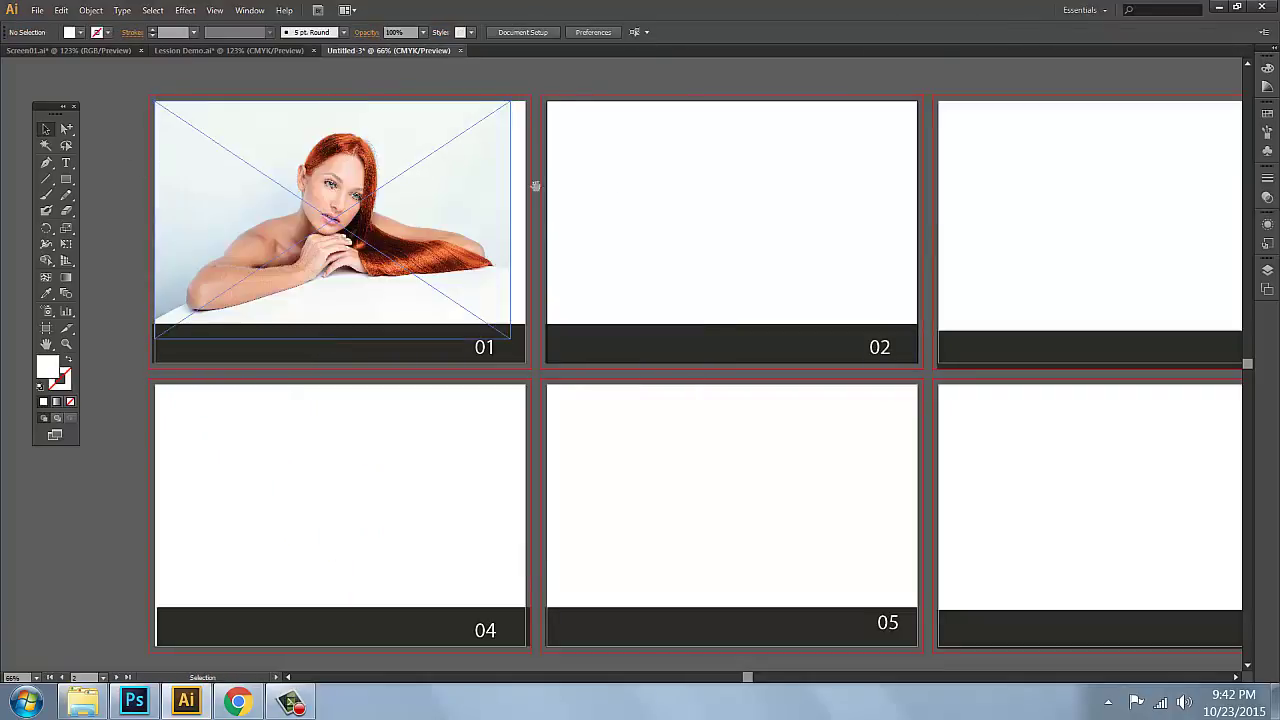
{"action": "scroll", "coordinate": [523, 206], "scroll_direction": "right", "scroll_amount": 2}
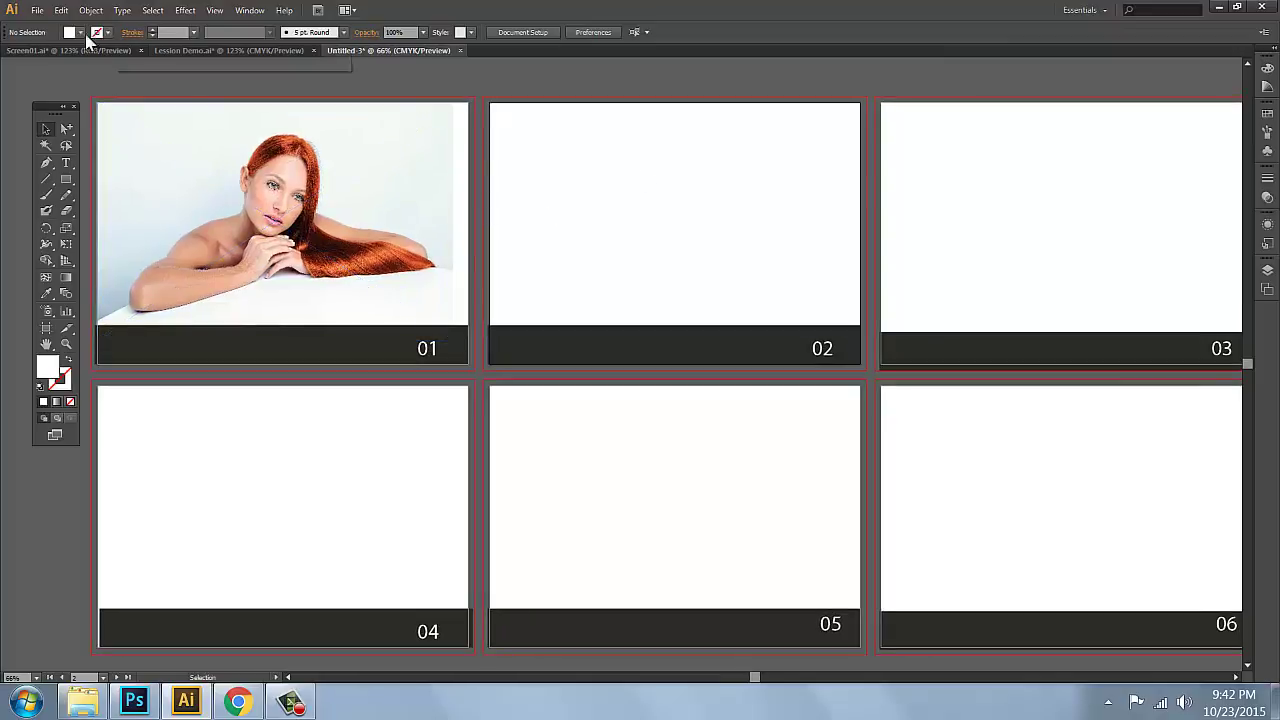
Step: Place the photo of the model touching her hair as a linked image
{"action": "left_click", "coordinate": [37, 10]}
{"action": "left_click", "coordinate": [68, 272]}
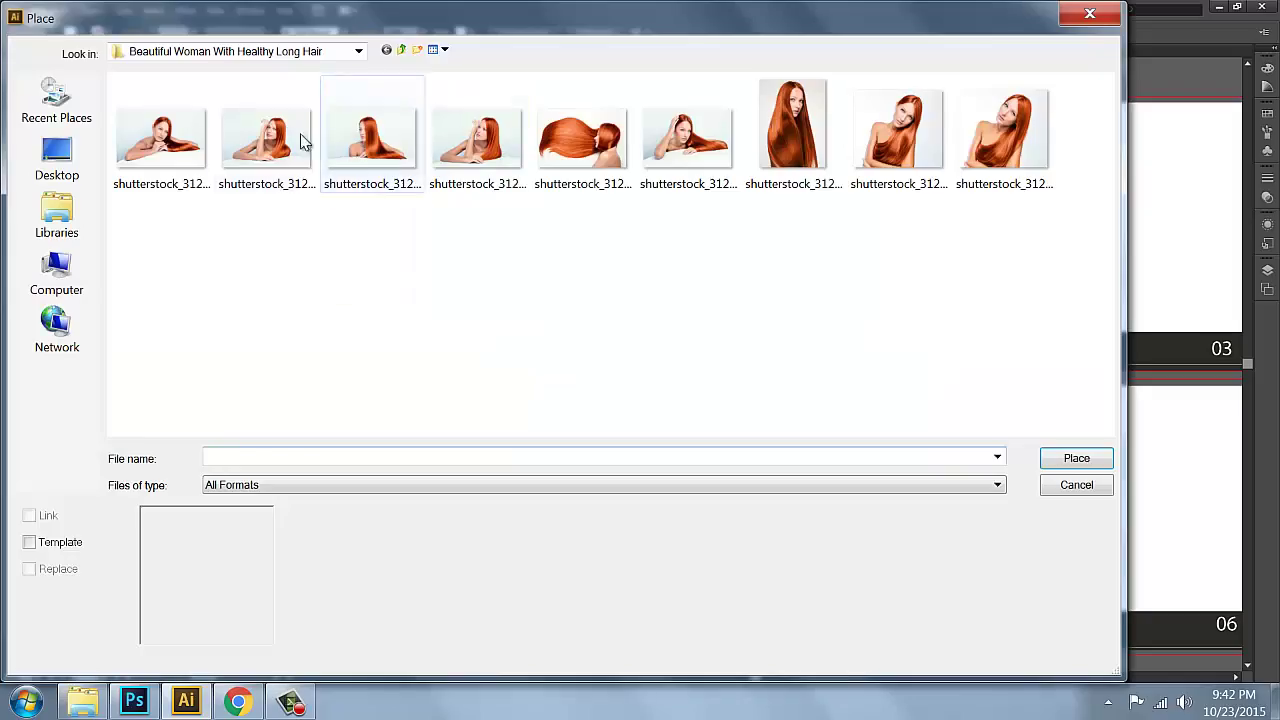
{"action": "double_click", "coordinate": [300, 134]}
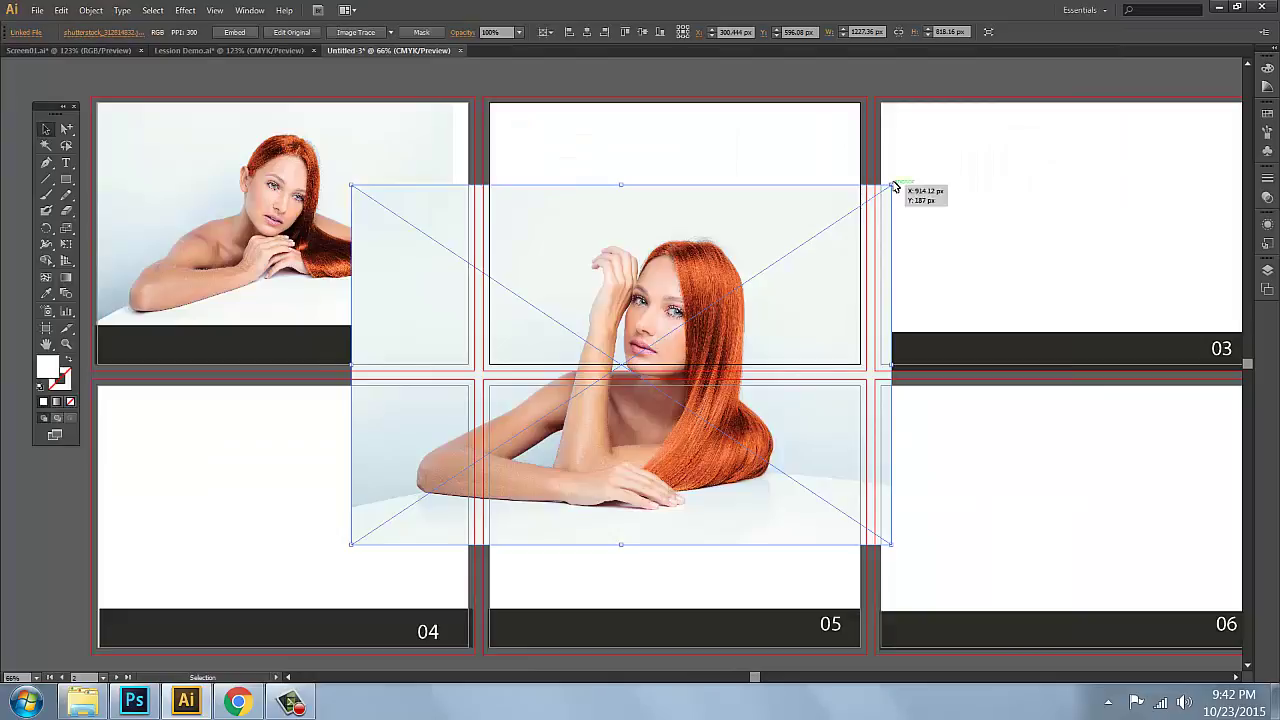
Step: Shrink the second photo and align it to fill artboard 02
{"action": "left_click_drag", "start_coordinate": [891, 184], "coordinate": [713, 303]}
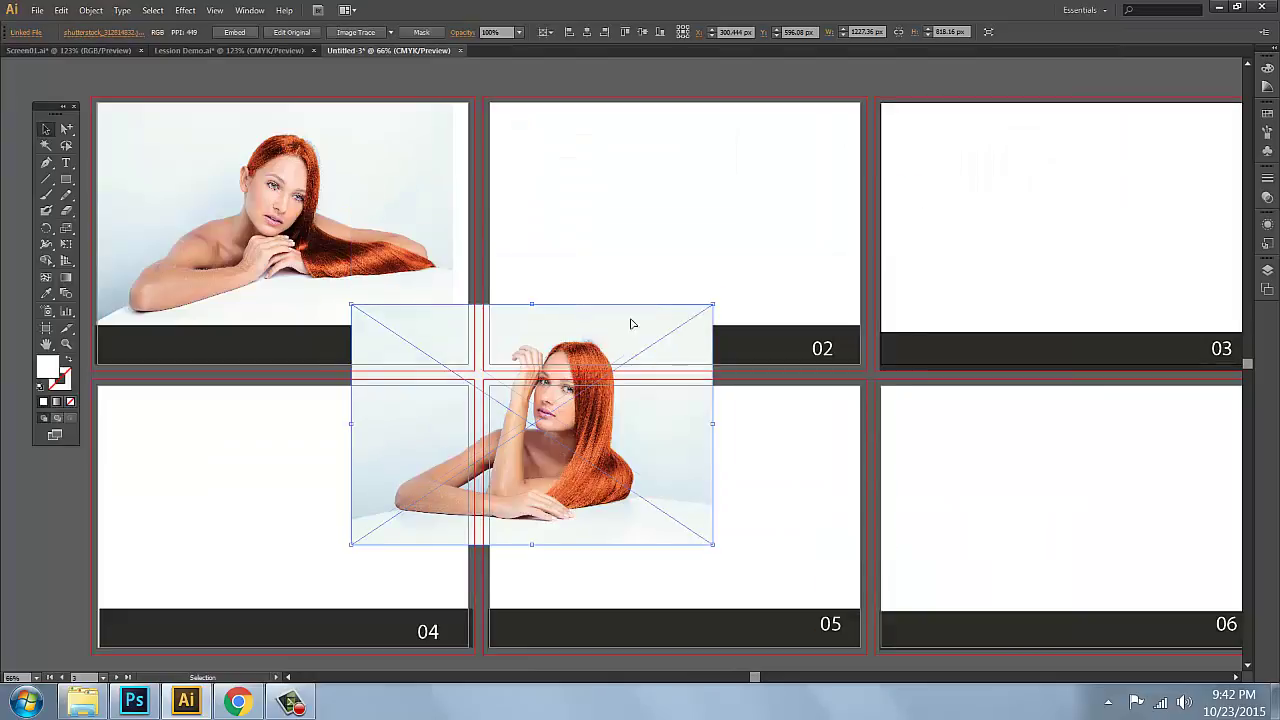
{"action": "left_click_drag", "start_coordinate": [625, 340], "coordinate": [747, 149]}
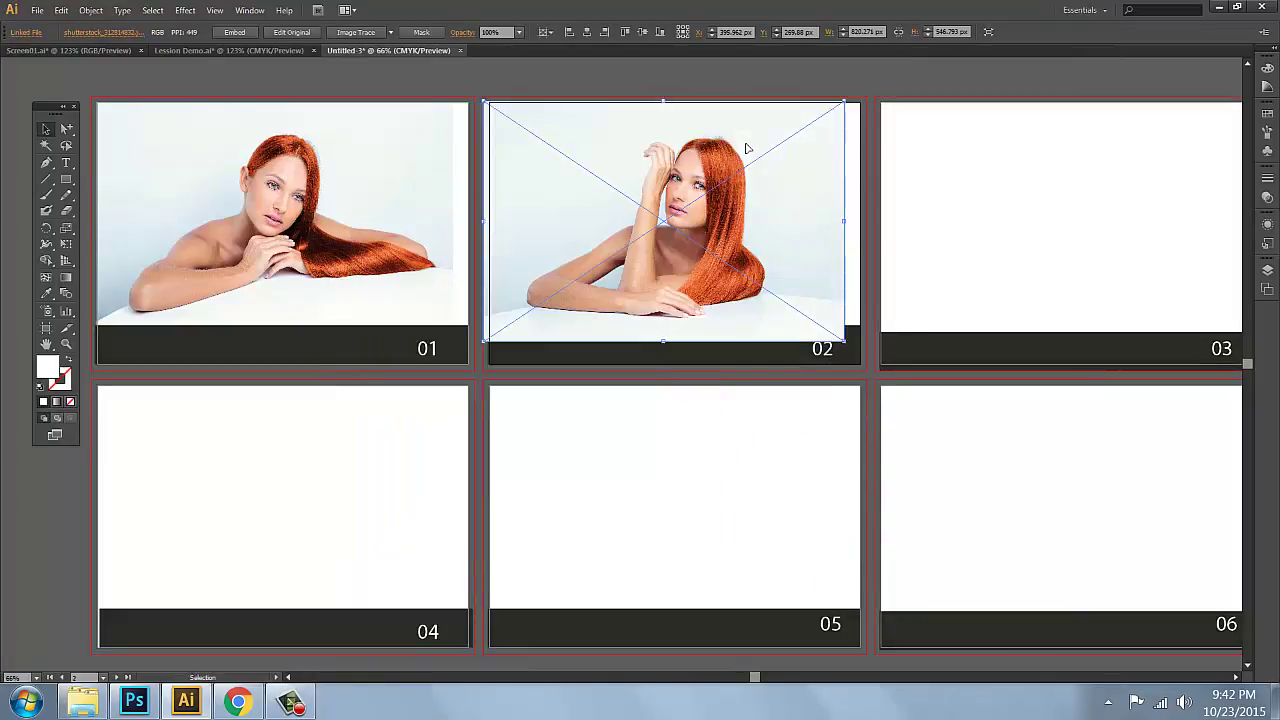
{"action": "key", "text": "Delete"}
{"action": "key", "text": "ctrl+z"}
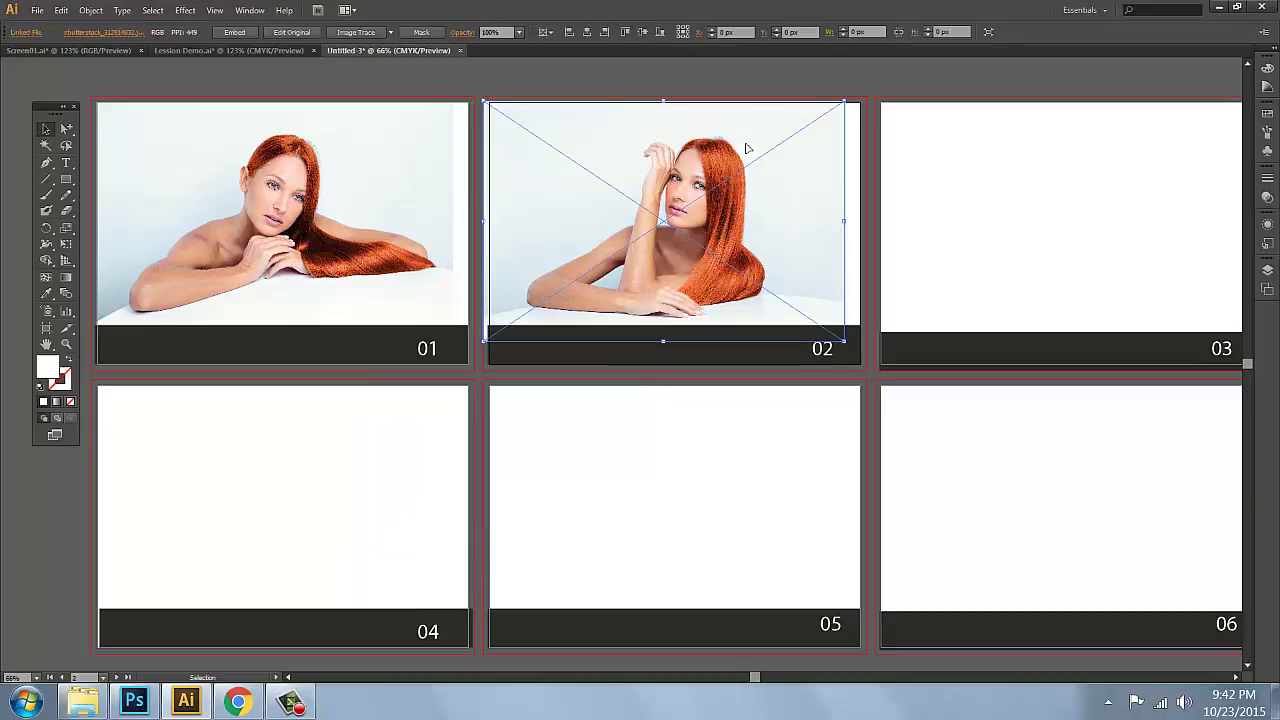
{"action": "left_click_drag", "start_coordinate": [897, 94], "coordinate": [813, 99]}
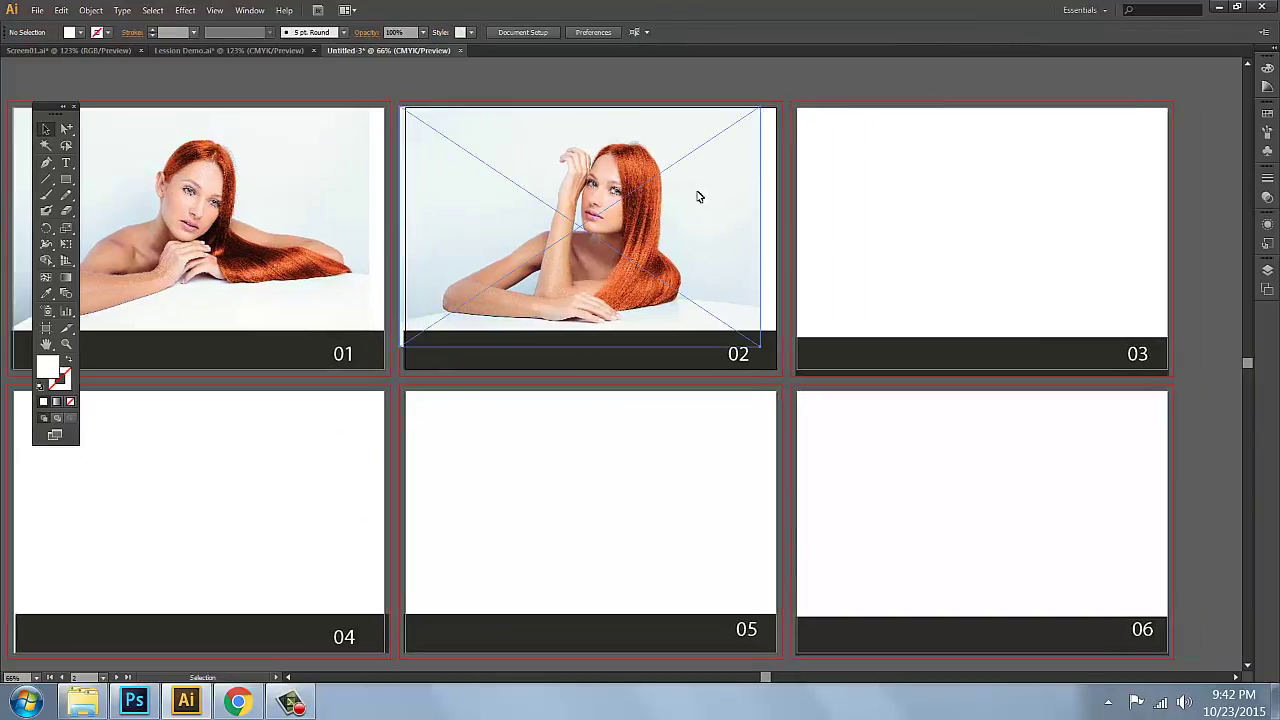
{"action": "left_click_drag", "start_coordinate": [697, 197], "coordinate": [712, 199]}
{"action": "left_click", "coordinate": [738, 354]}
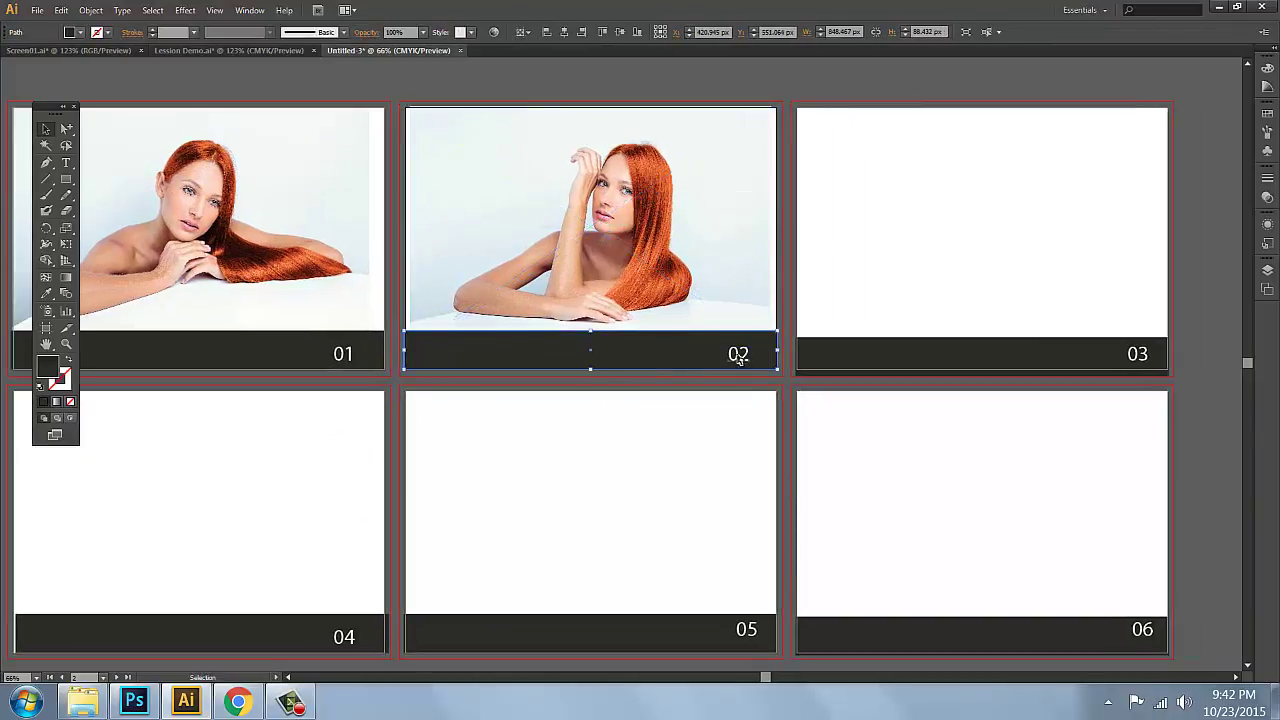
{"action": "left_click", "coordinate": [777, 95]}
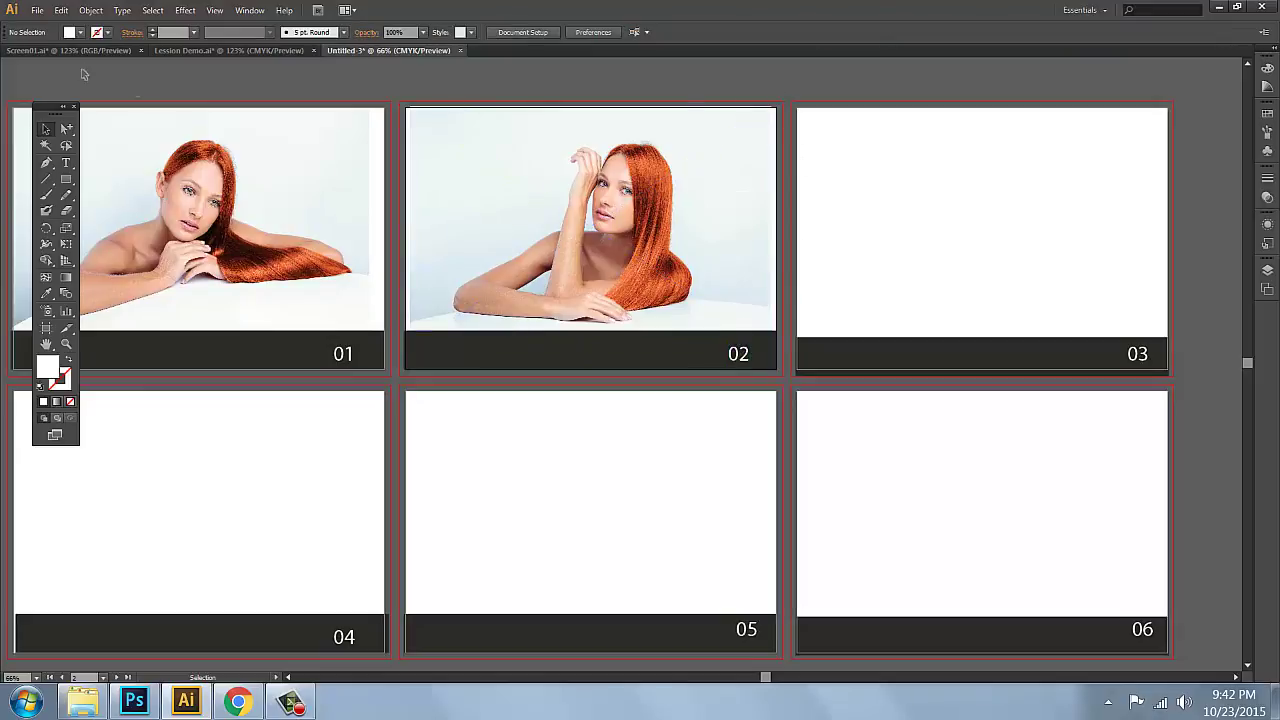
Step: Place the third hair-model photo as a linked image
{"action": "left_click", "coordinate": [37, 10]}
{"action": "left_click", "coordinate": [67, 273]}
{"action": "double_click", "coordinate": [394, 157]}
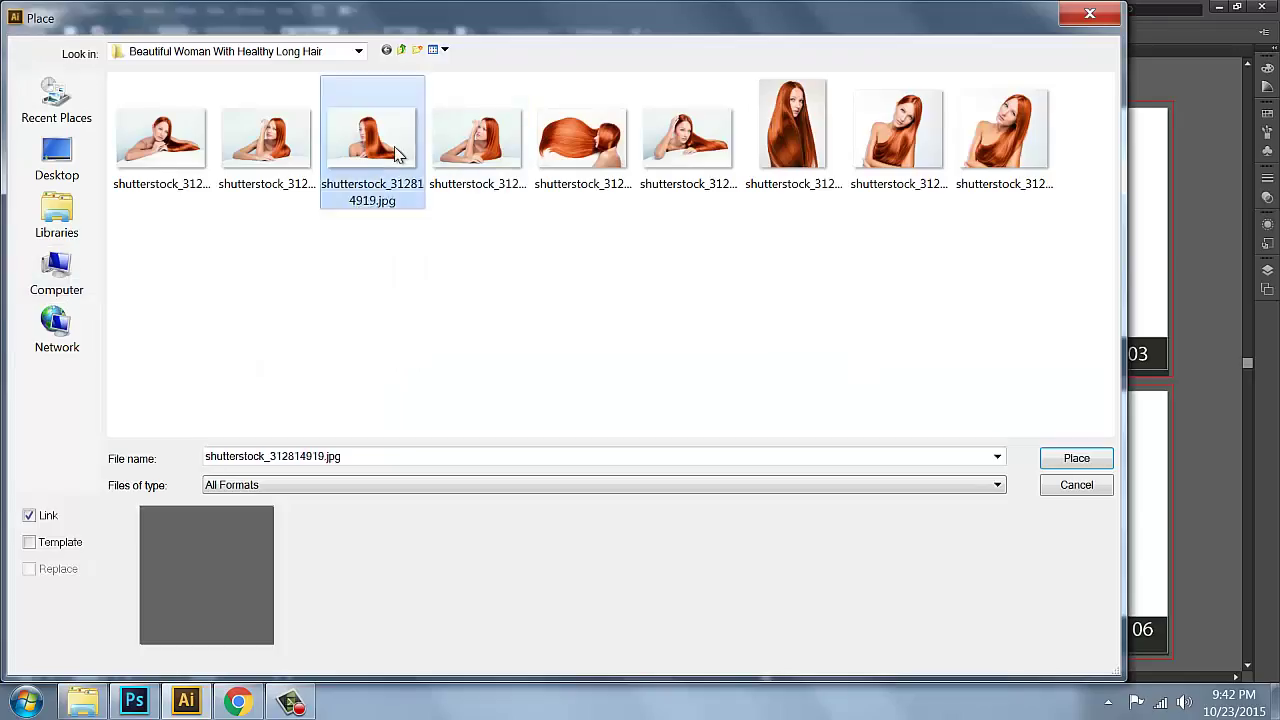
{"action": "left_click", "coordinate": [910, 177]}
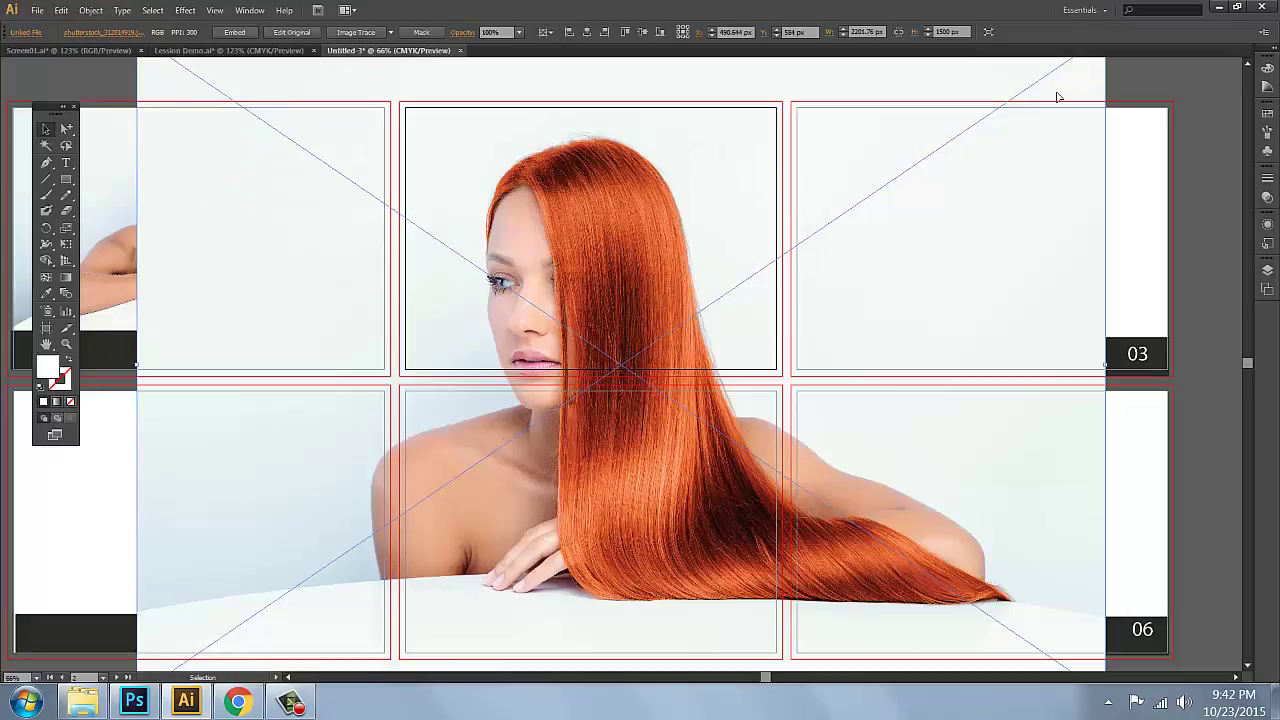
Step: Scale the third photo down and position it inside artboard 03
{"action": "left_click_drag", "start_coordinate": [1057, 94], "coordinate": [629, 501]}
{"action": "left_click_drag", "start_coordinate": [399, 570], "coordinate": [1066, 164]}
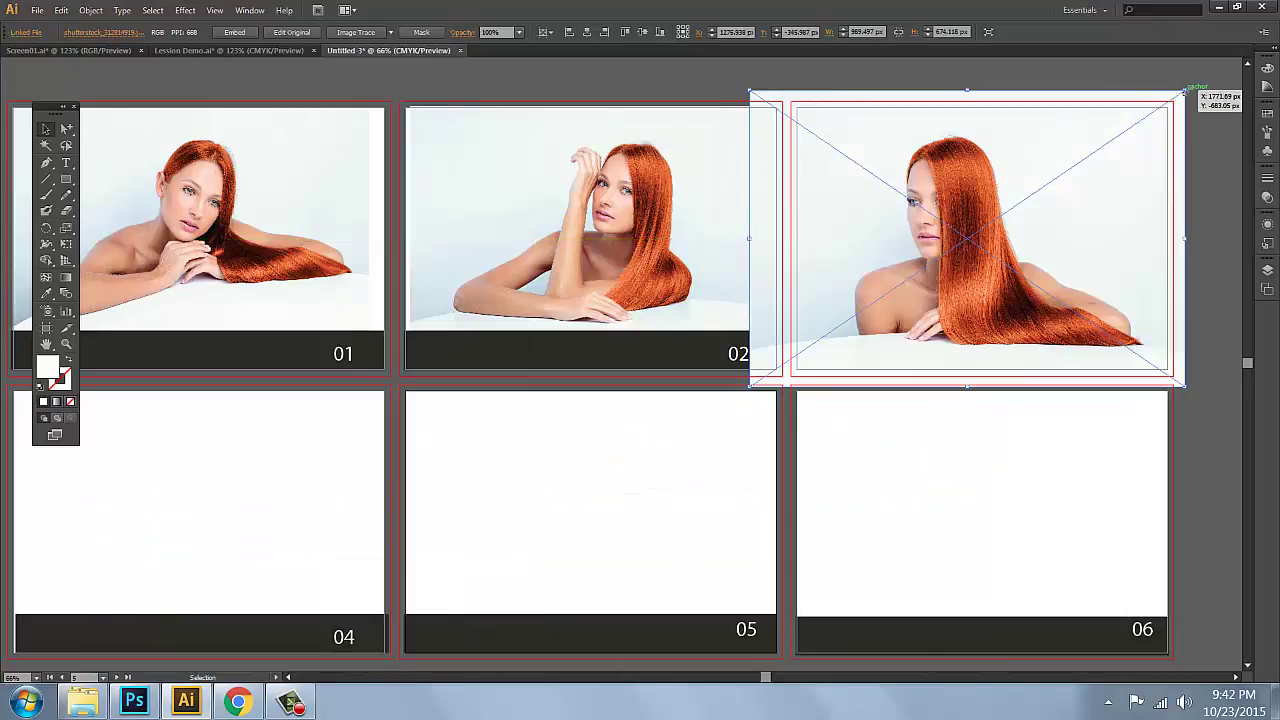
{"action": "left_click_drag", "start_coordinate": [1177, 94], "coordinate": [1052, 183]}
{"action": "left_click_drag", "start_coordinate": [1001, 241], "coordinate": [1057, 214]}
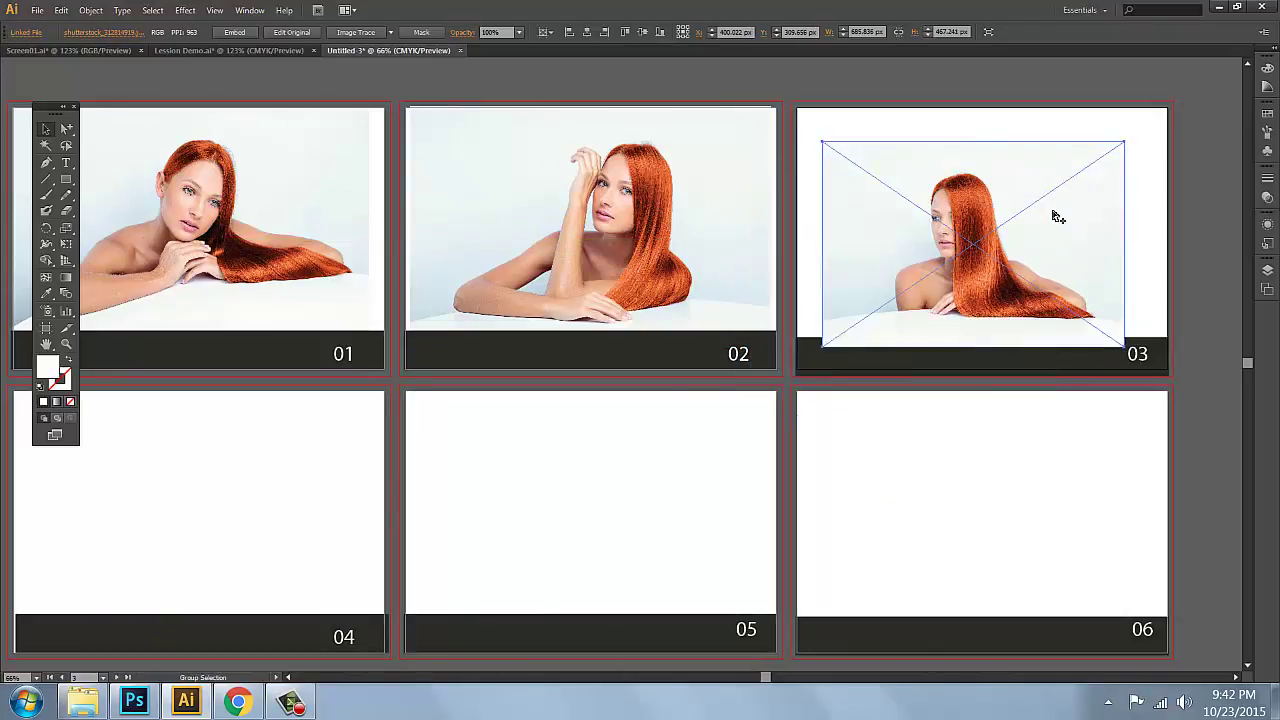
{"action": "key", "text": "Delete"}
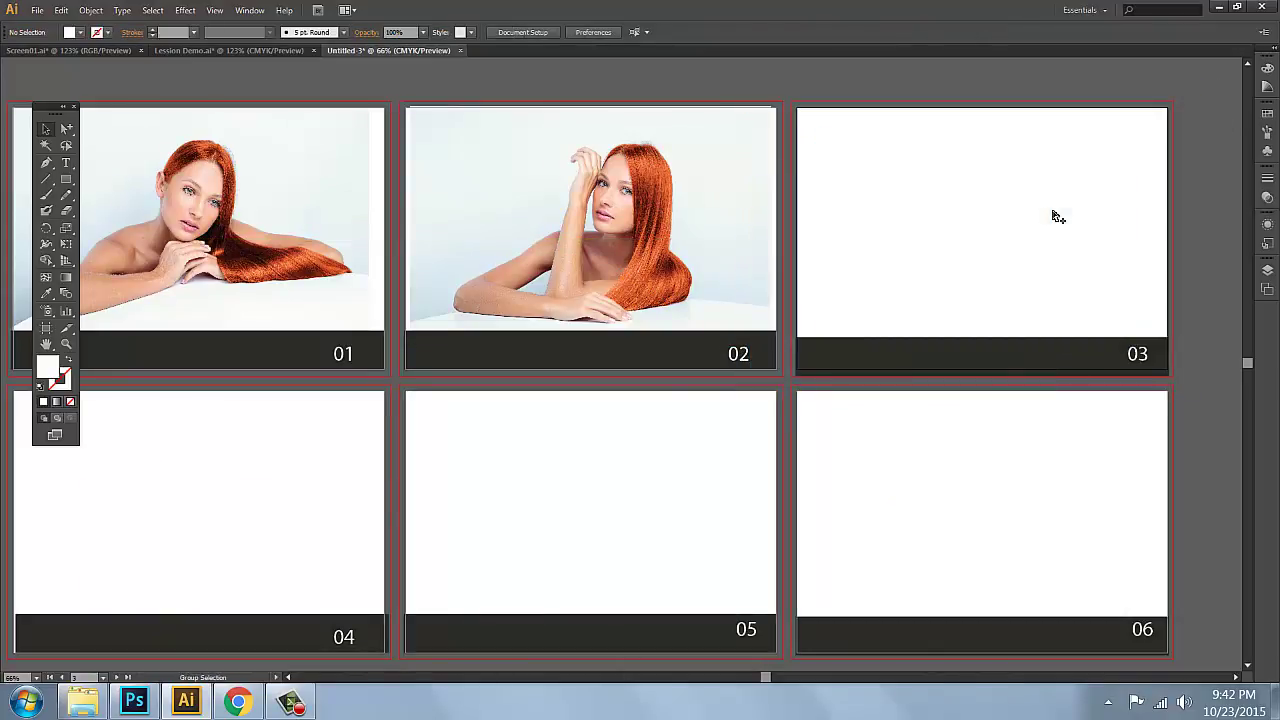
{"action": "key", "text": "ctrl+z"}
{"action": "left_click_drag", "start_coordinate": [1024, 250], "coordinate": [1049, 217]}
{"action": "scroll", "coordinate": [771, 454], "scroll_direction": "left", "scroll_amount": 5}
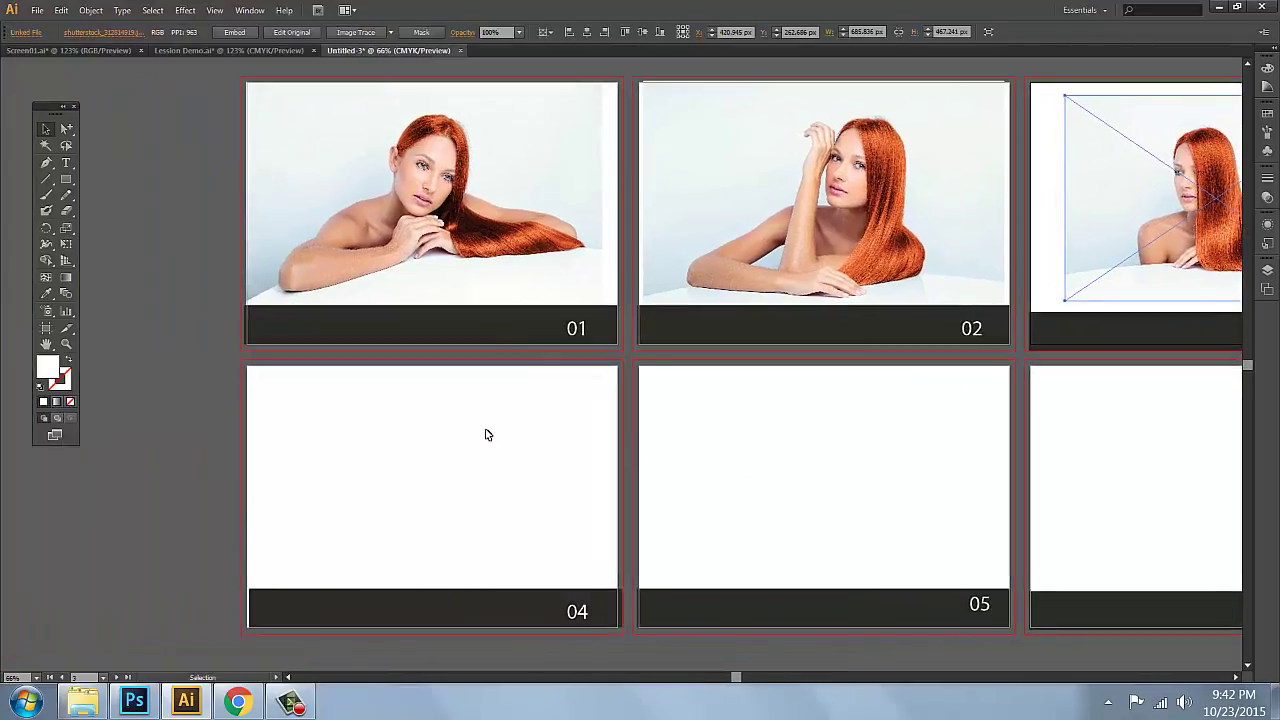
Step: Save a copy to the Desktop, entering the file name 'Link images'
{"action": "left_click", "coordinate": [134, 179]}
{"action": "left_click", "coordinate": [37, 10]}
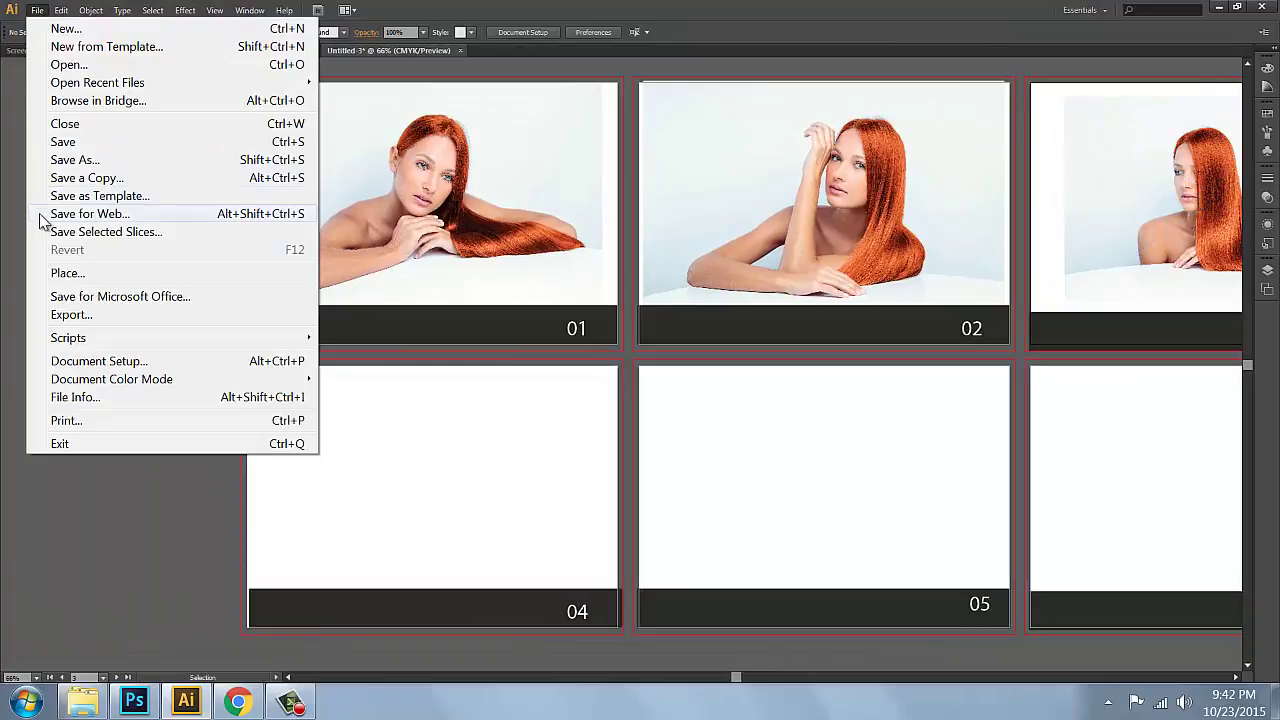
{"action": "left_click", "coordinate": [87, 177]}
{"action": "left_click", "coordinate": [70, 170]}
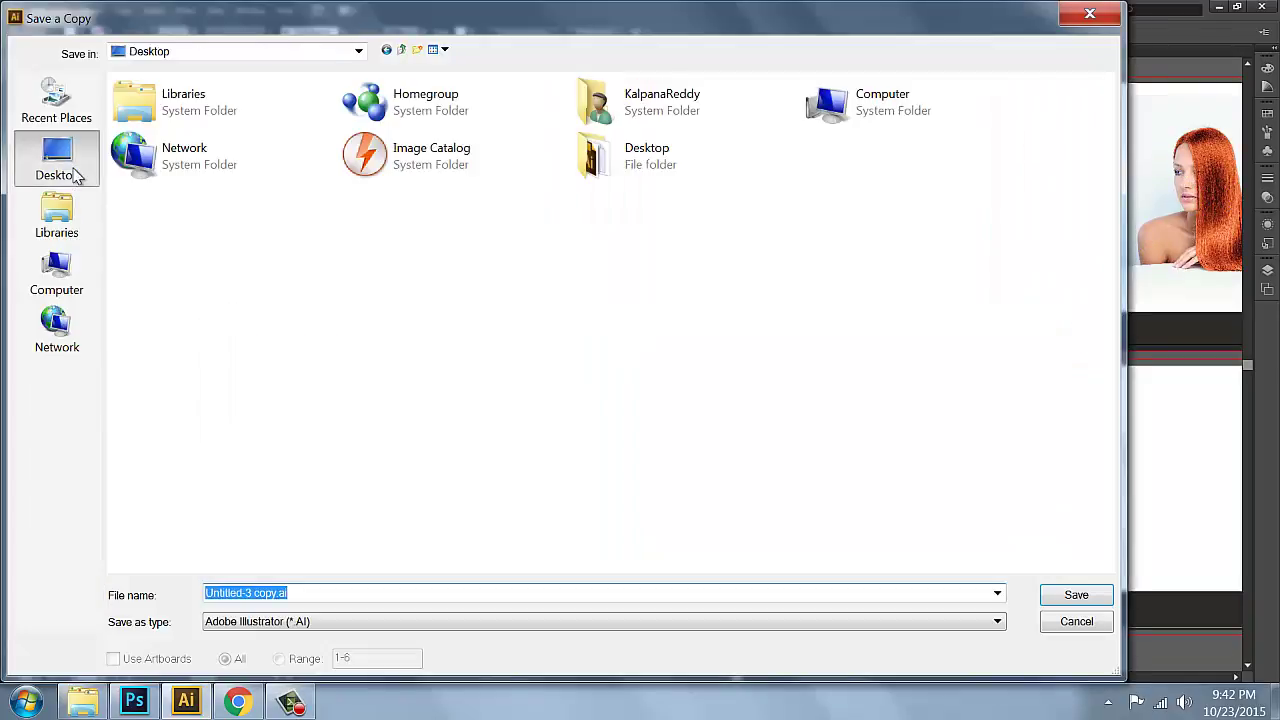
{"action": "type", "text": "Link"}
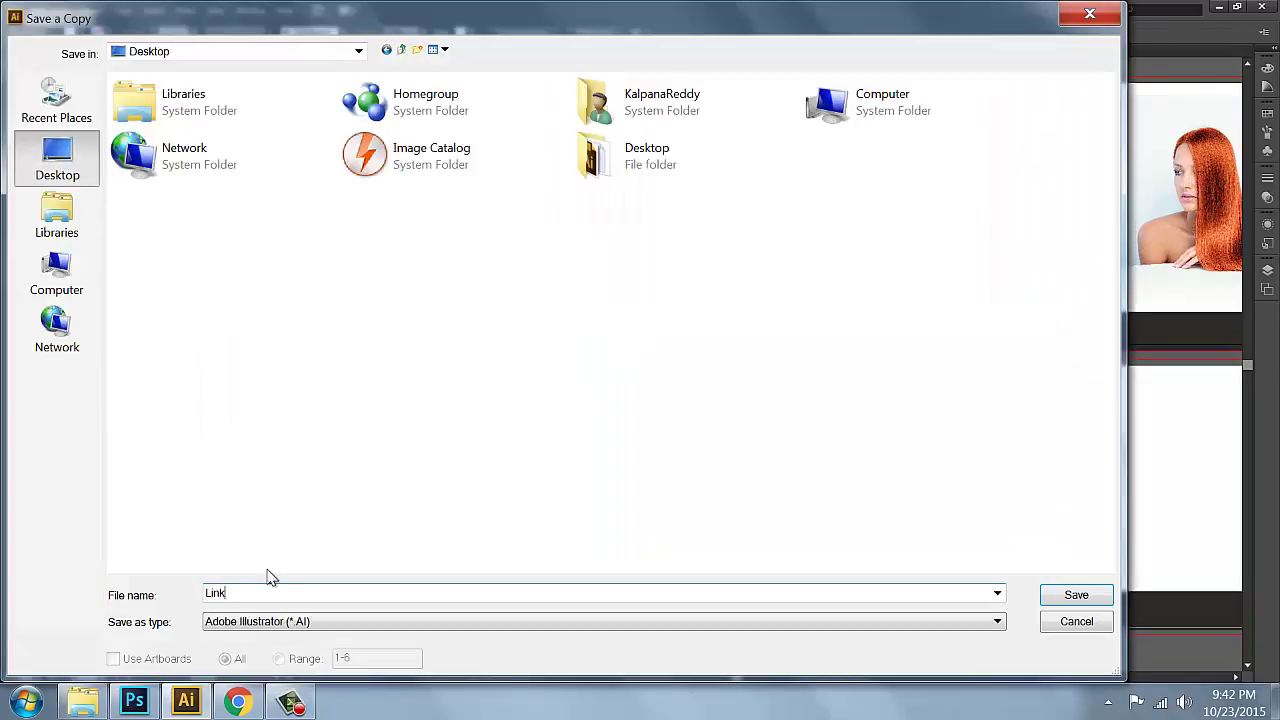
{"action": "type", "text": " images.ai"}
Step: Save Link images.ai with Include Linked Files checked, then minimize Illustrator and the browser
{"action": "left_click", "coordinate": [1057, 597]}
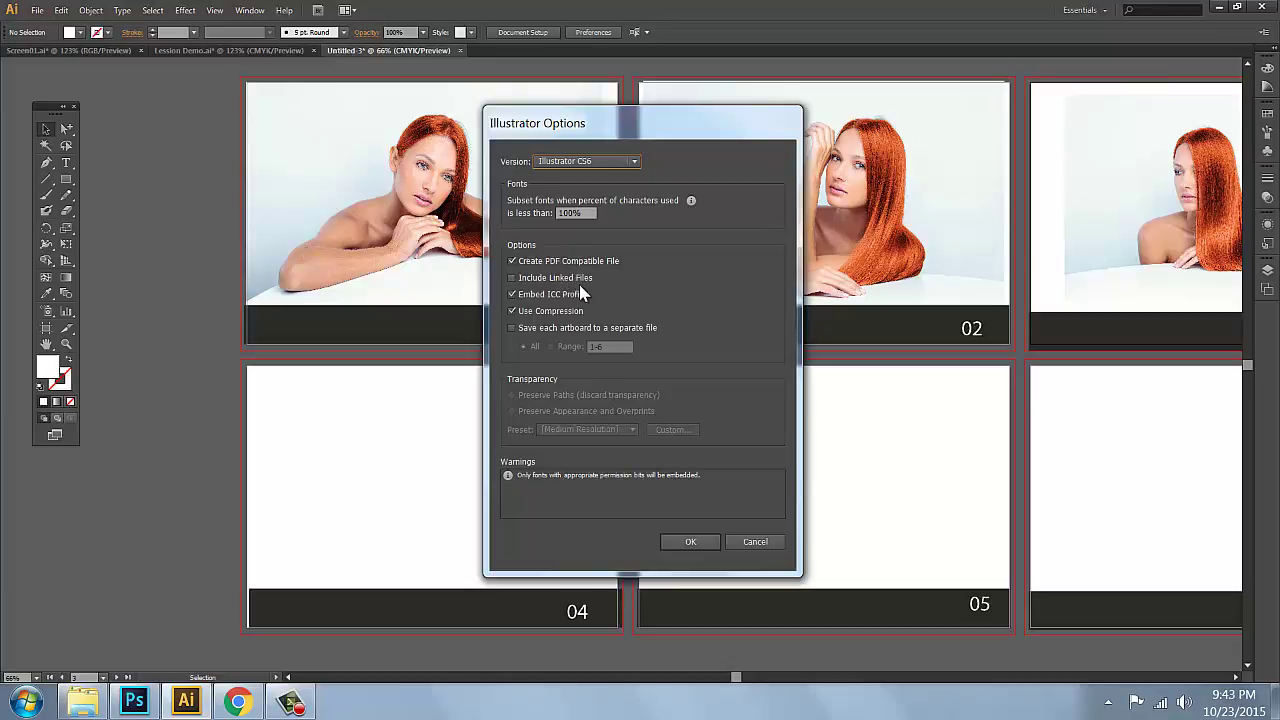
{"action": "left_click", "coordinate": [512, 277]}
{"action": "left_click", "coordinate": [689, 538]}
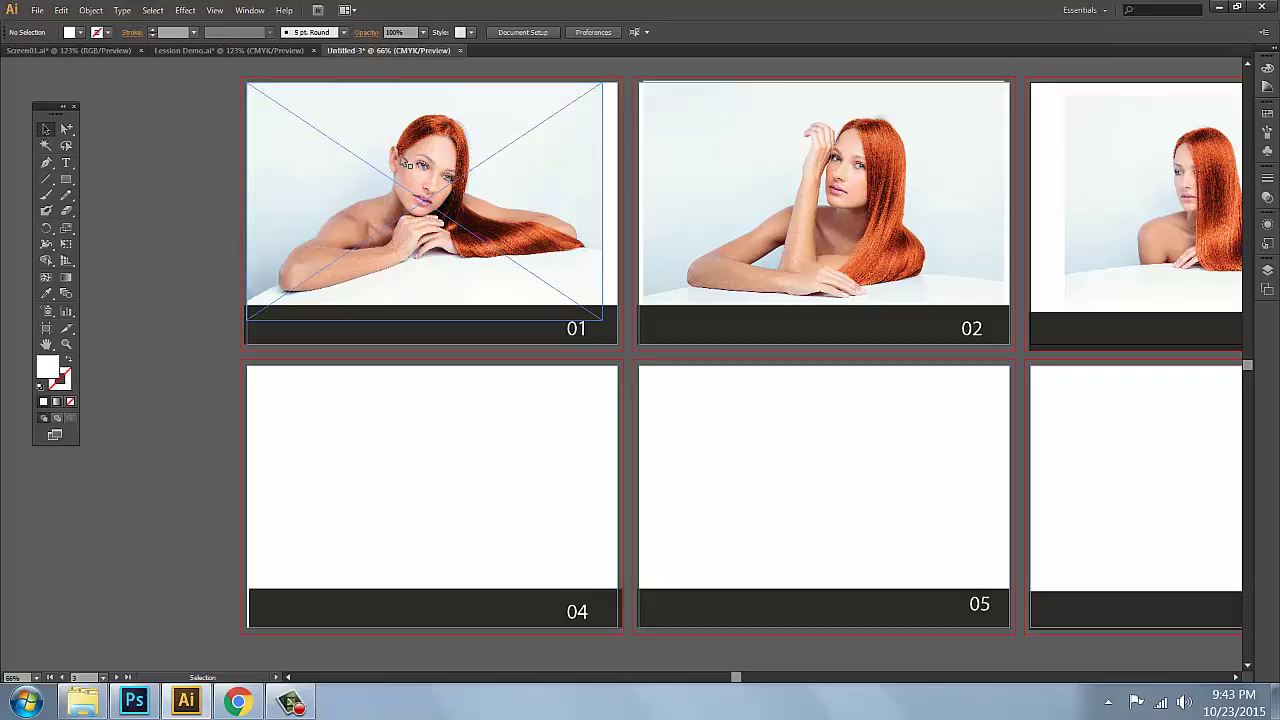
{"action": "left_click", "coordinate": [1221, 8]}
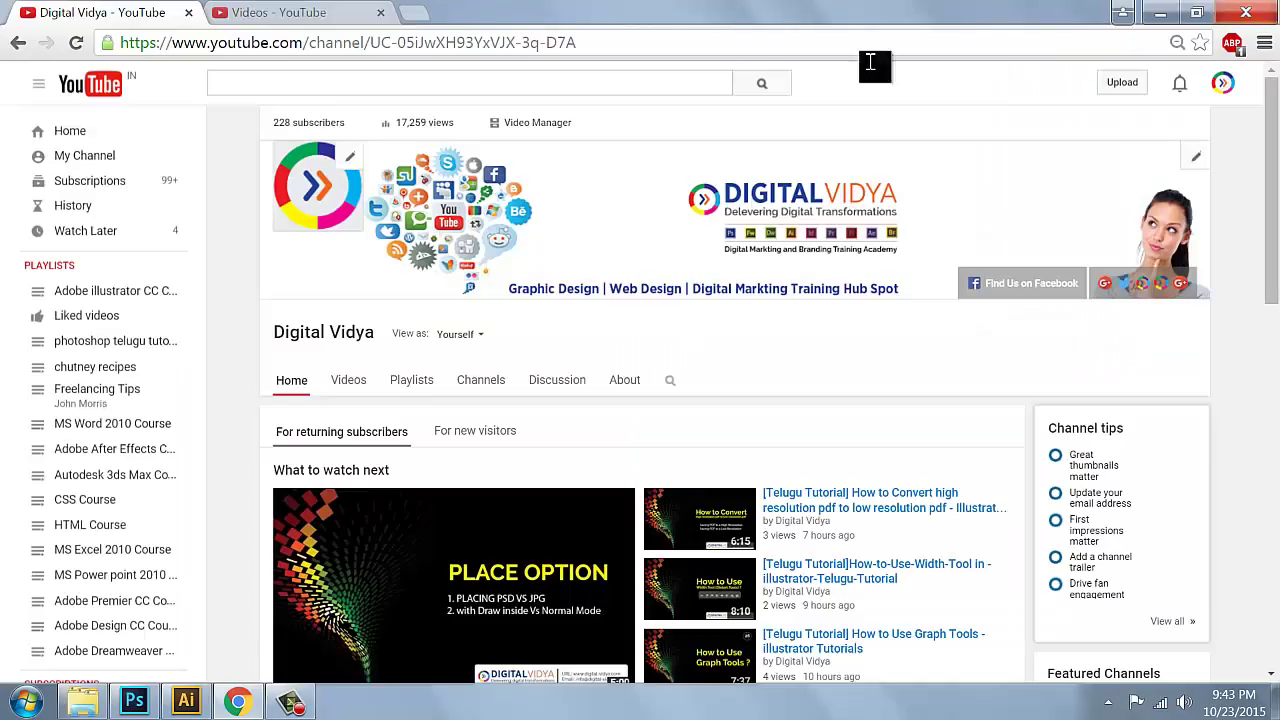
{"action": "left_click", "coordinate": [1161, 13]}
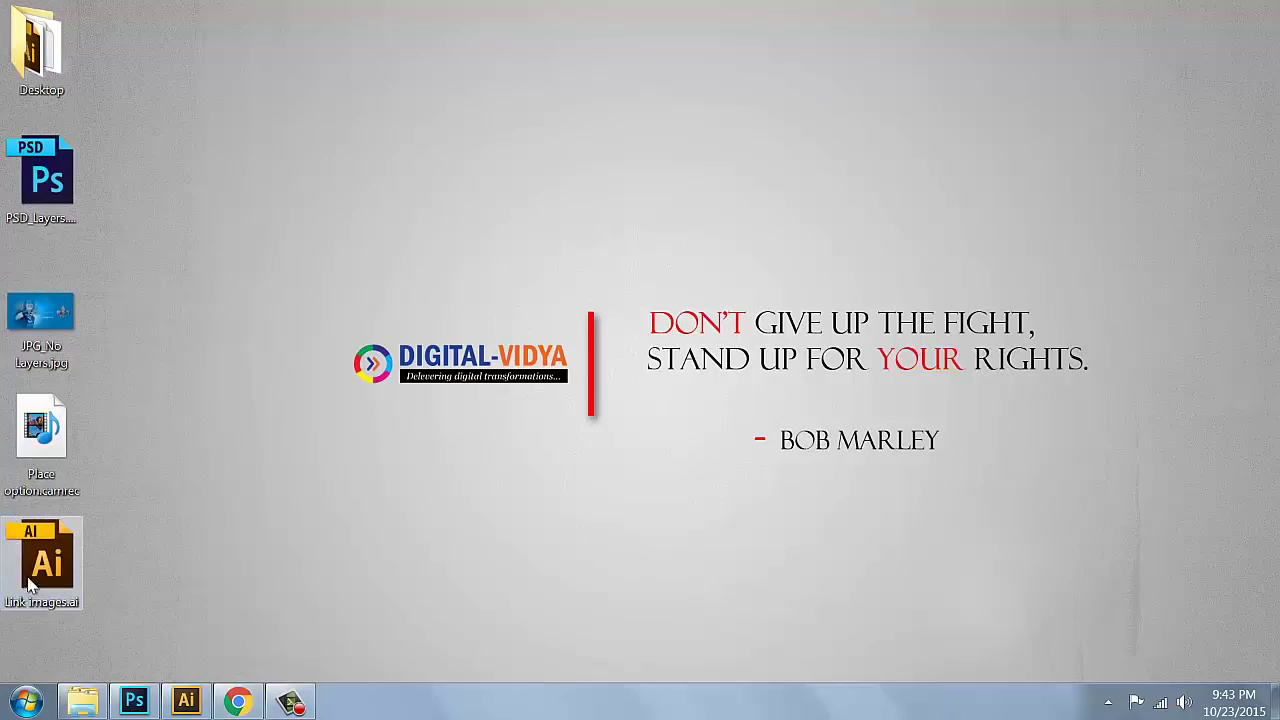
{"action": "right_click", "coordinate": [58, 550]}
{"action": "left_click", "coordinate": [110, 540]}
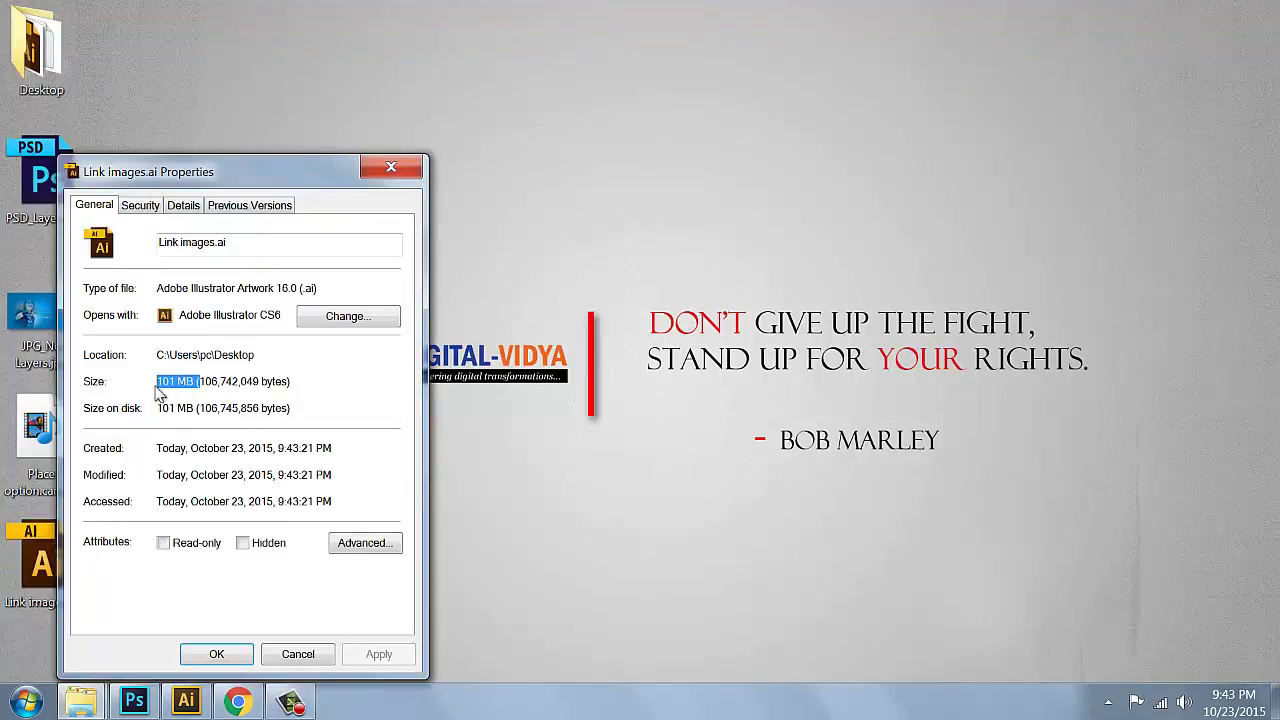
{"action": "left_click", "coordinate": [279, 662]}
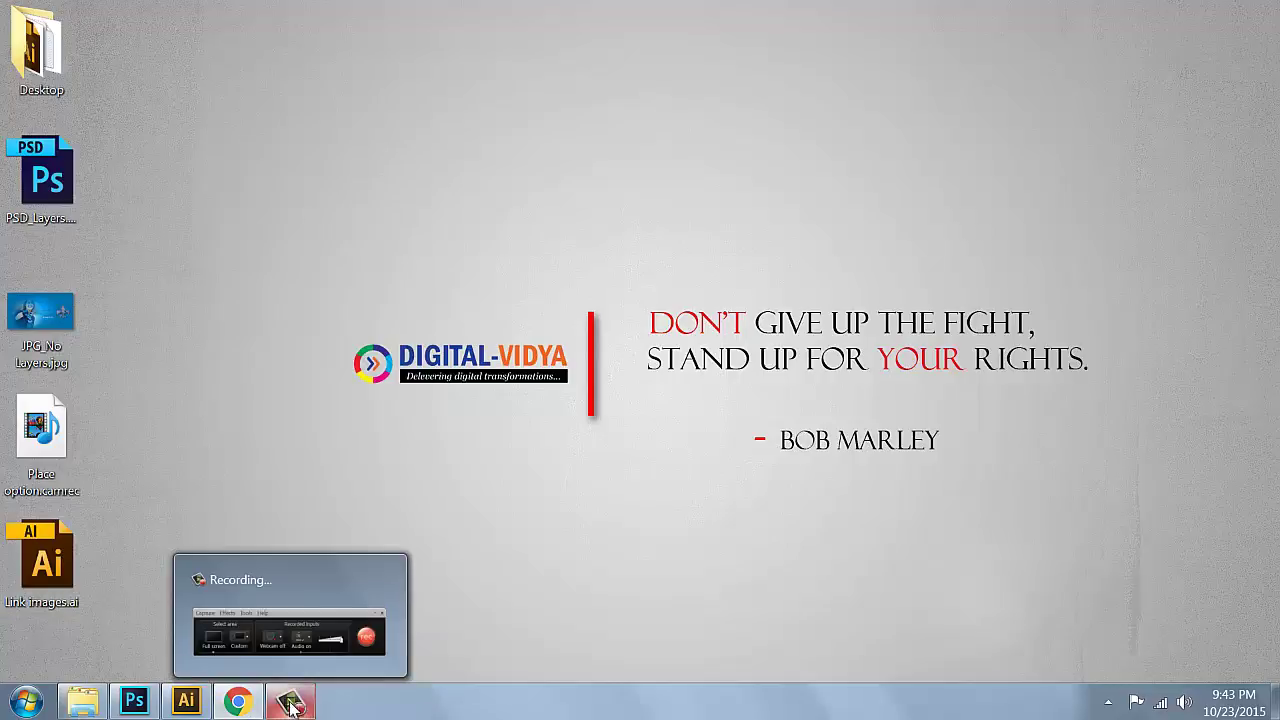
Step: Restore Illustrator and save another copy to the Desktop named test.ai
{"action": "left_click", "coordinate": [186, 700]}
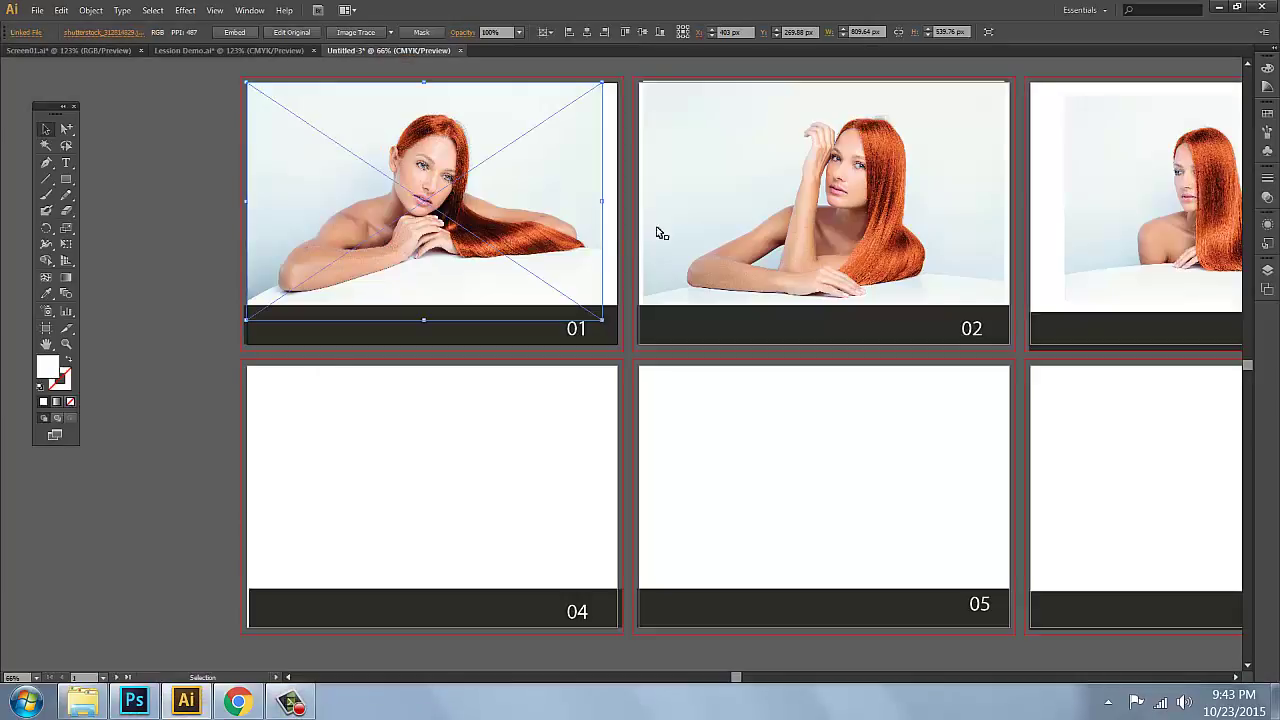
{"action": "left_click", "coordinate": [1120, 183]}
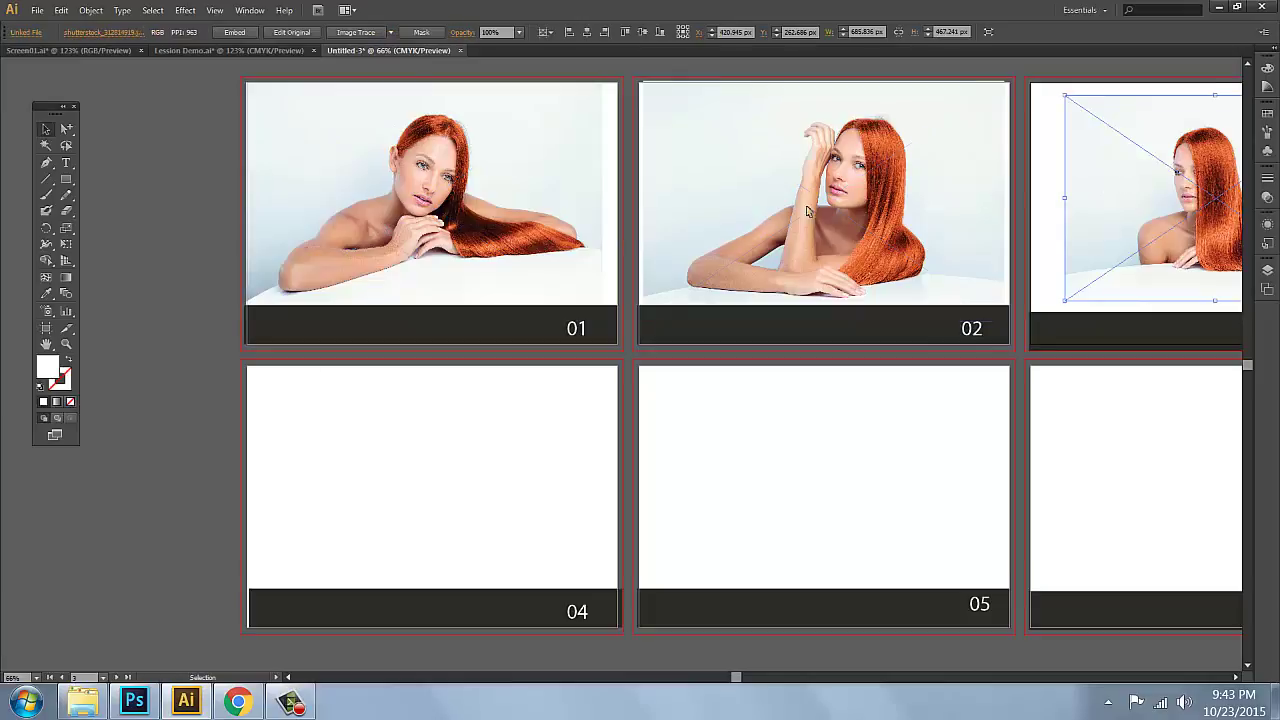
{"action": "left_click", "coordinate": [36, 11]}
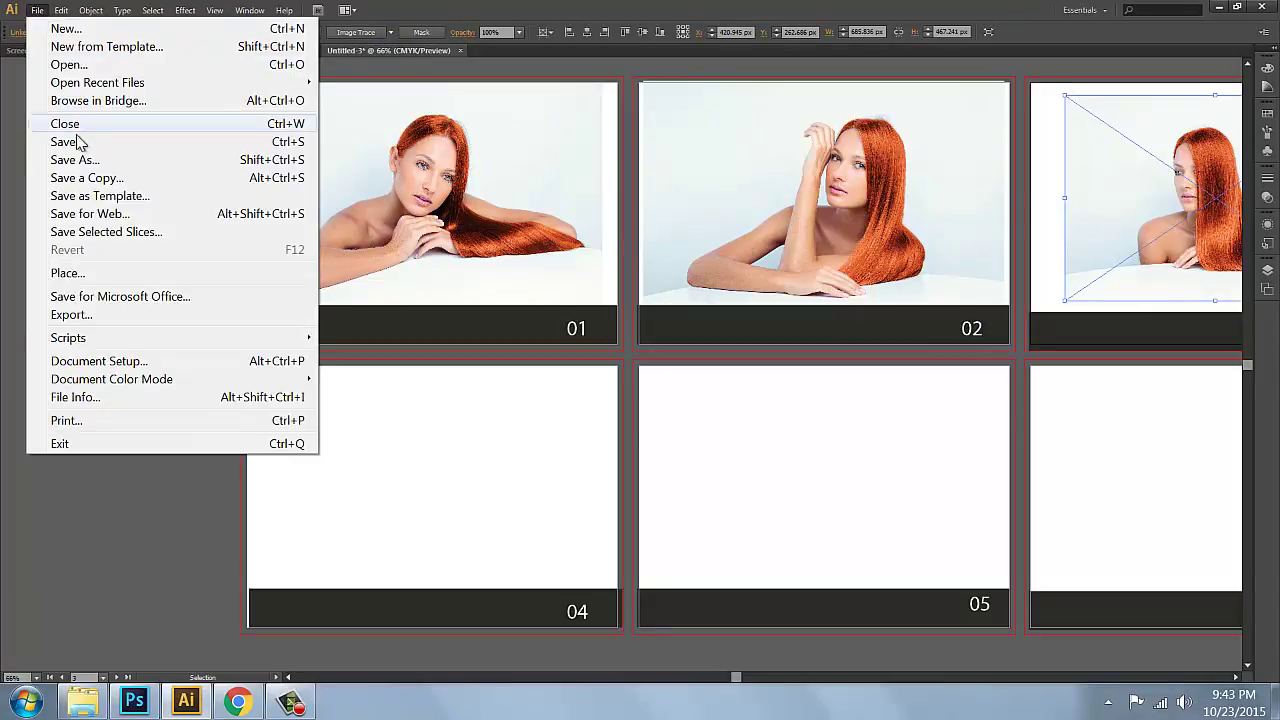
{"action": "left_click", "coordinate": [80, 178]}
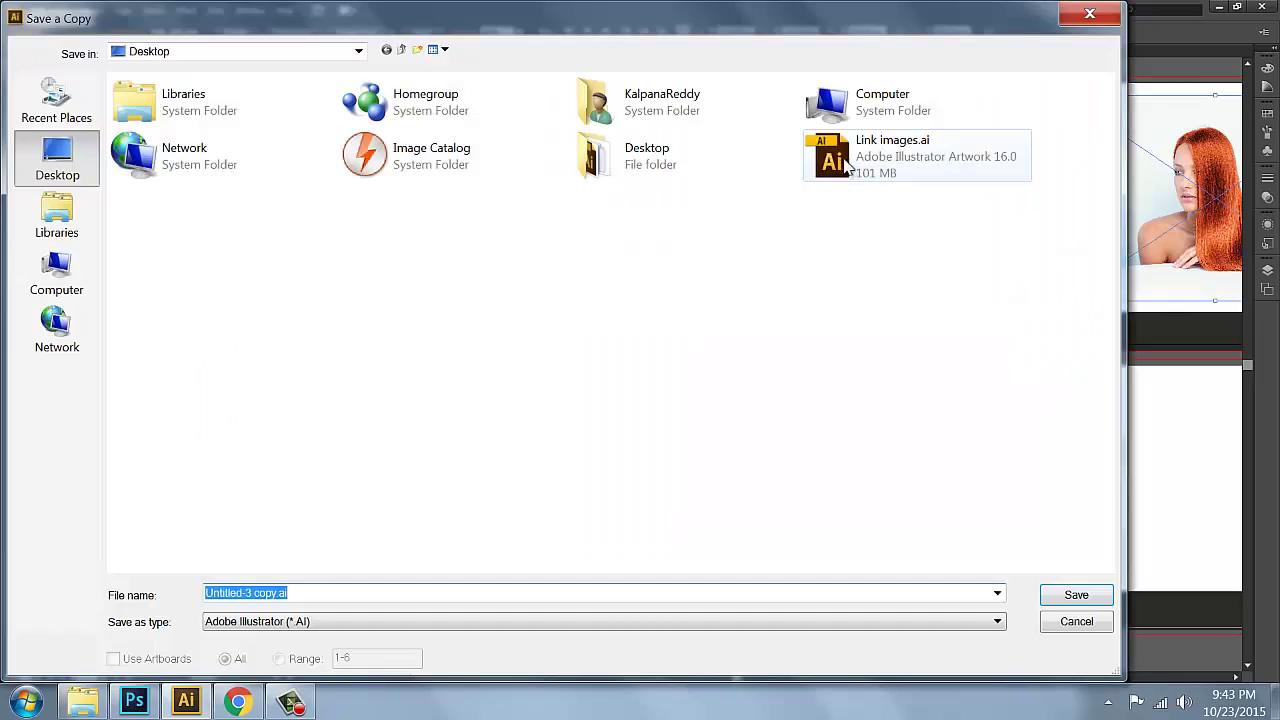
{"action": "type", "text": "tes"}
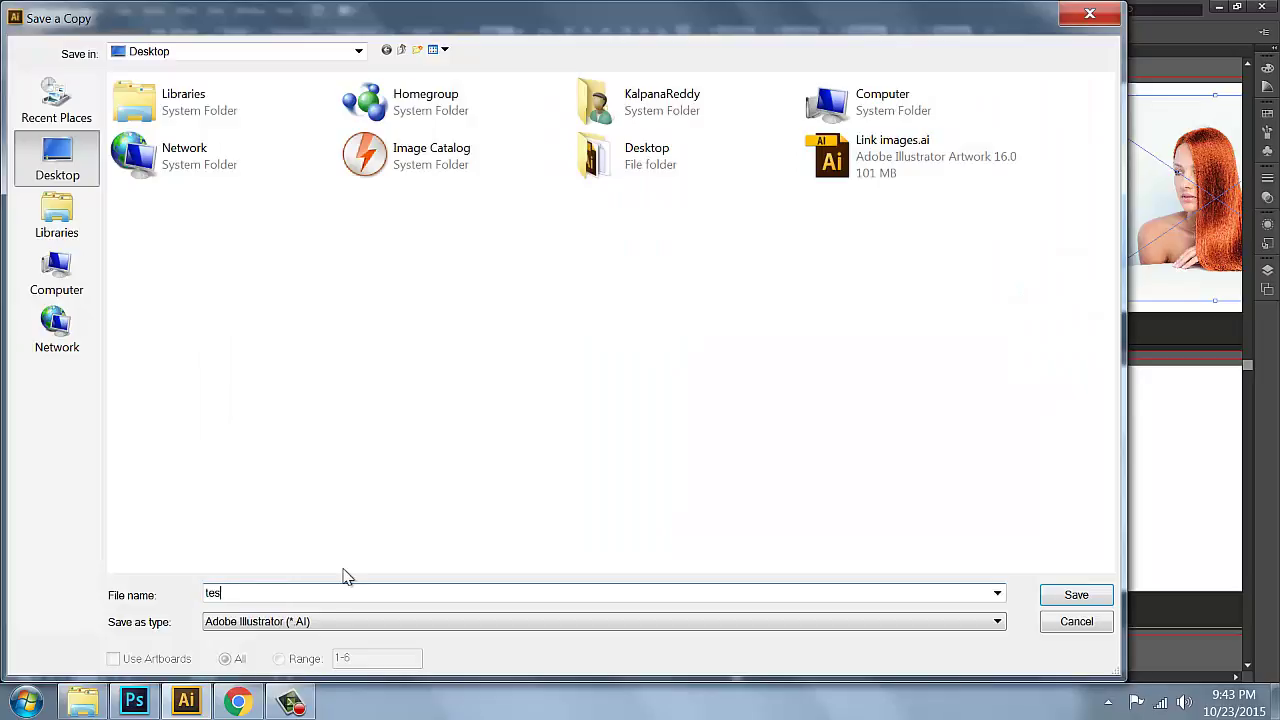
{"action": "type", "text": "t"}
{"action": "key", "text": "Return"}
{"action": "left_click", "coordinate": [1058, 594]}
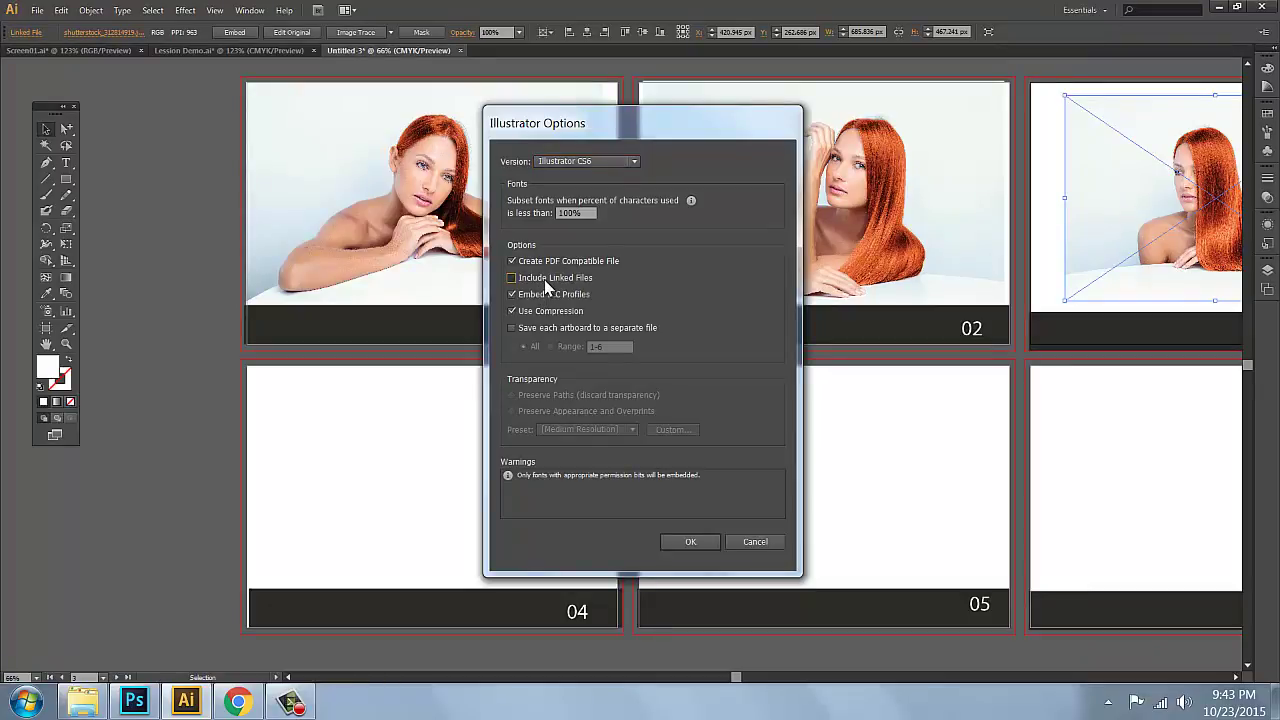
Step: Confirm the test.ai save without linked files and minimize Illustrator while it saves
{"action": "left_click", "coordinate": [690, 543]}
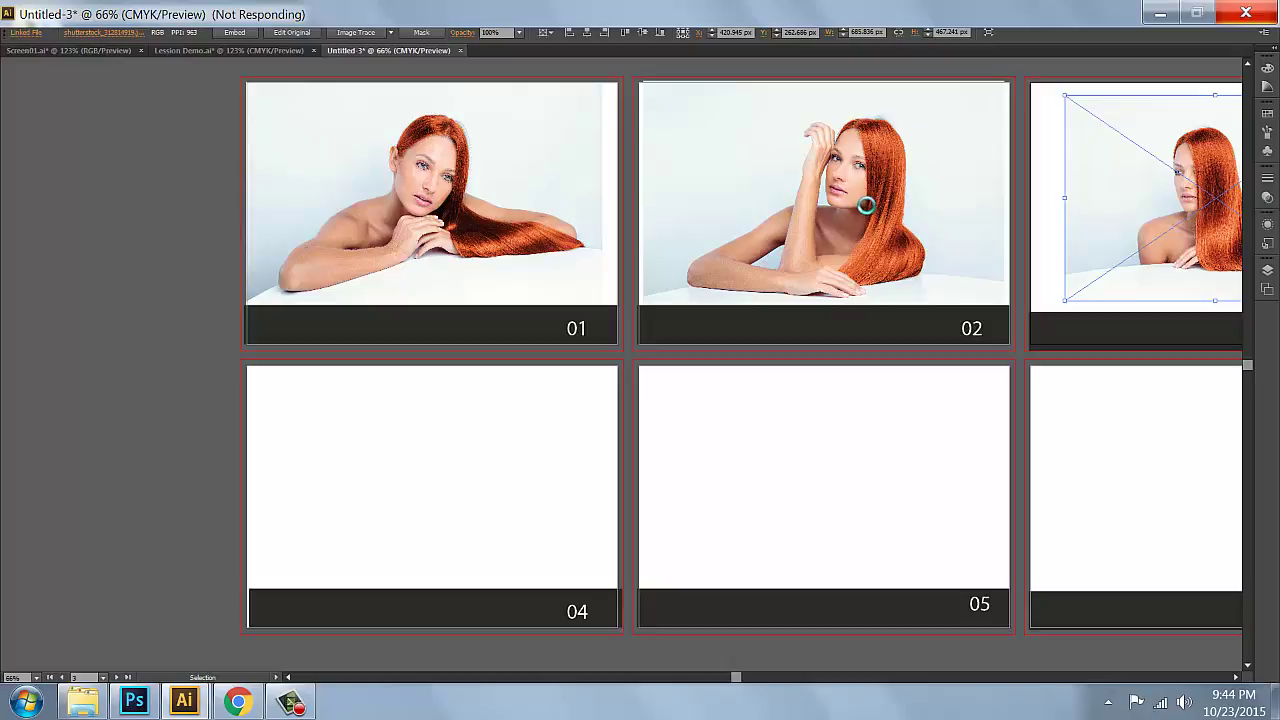
{"action": "left_click", "coordinate": [1160, 13]}
{"action": "left_click", "coordinate": [125, 50]}
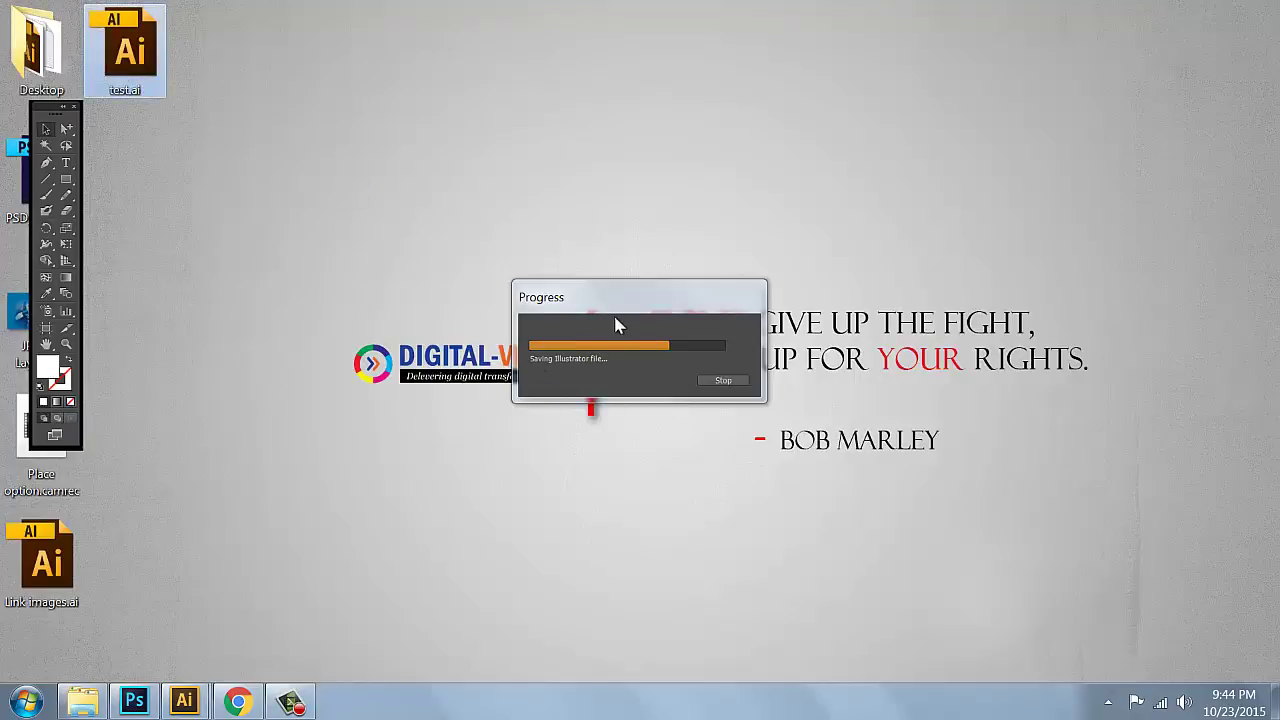
{"action": "right_click", "coordinate": [114, 64]}
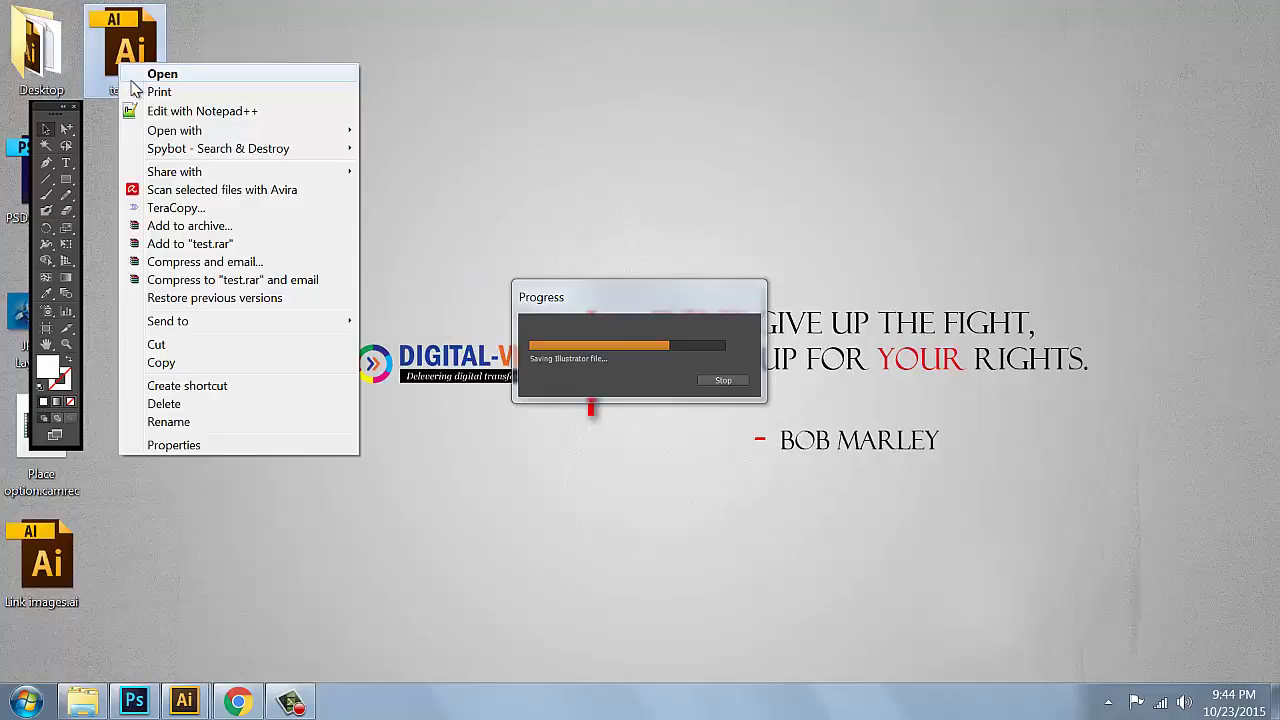
{"action": "left_click", "coordinate": [140, 55]}
{"action": "right_click", "coordinate": [140, 55]}
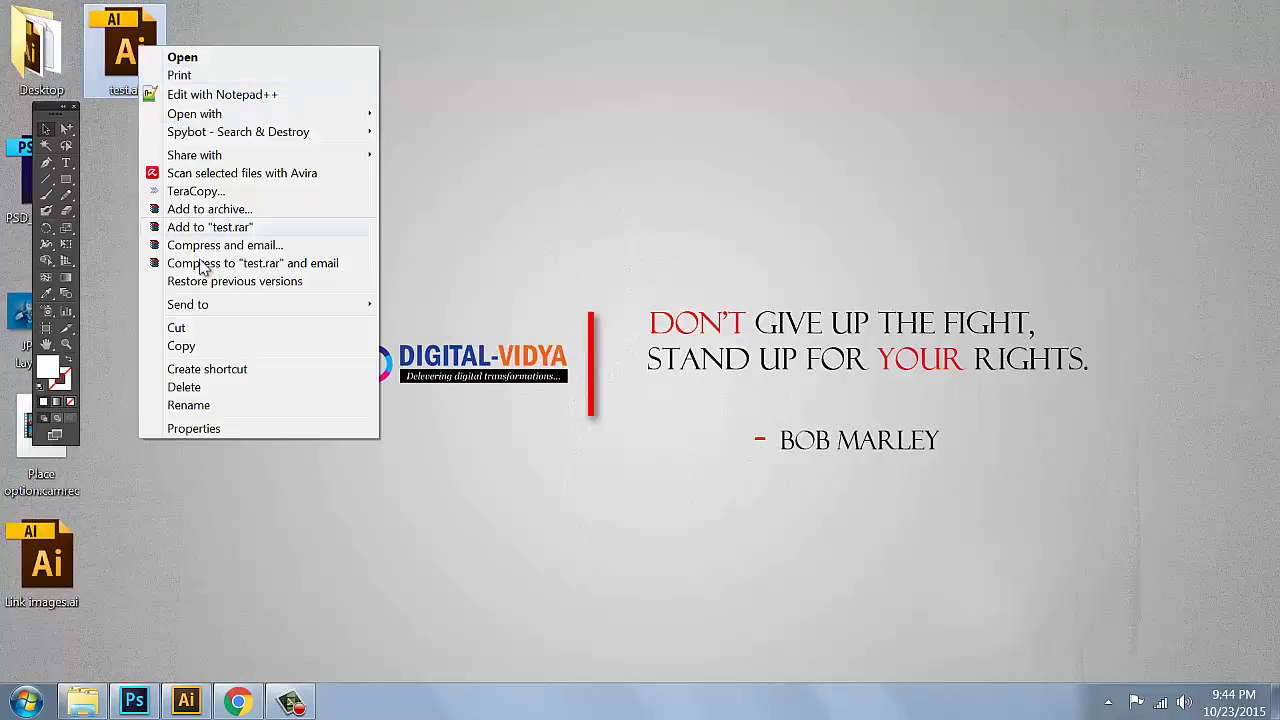
{"action": "left_click", "coordinate": [206, 429]}
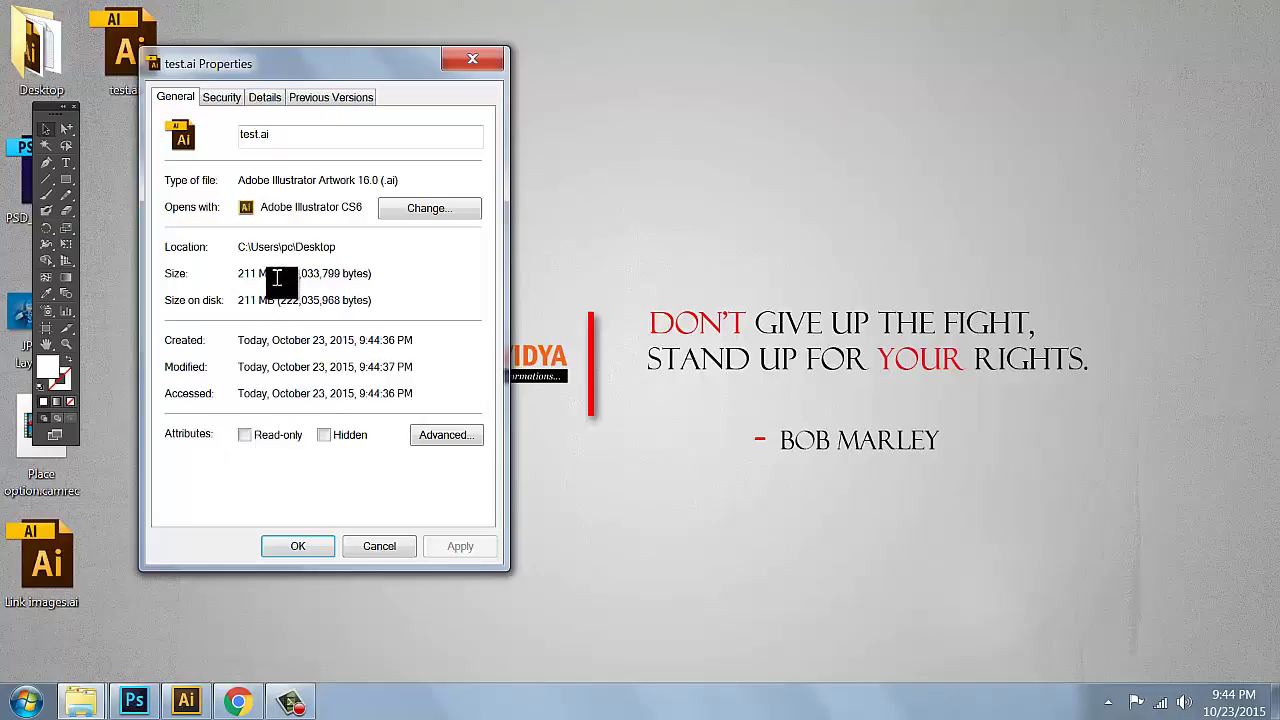
{"action": "left_click_drag", "start_coordinate": [284, 273], "coordinate": [240, 273]}
{"action": "left_click", "coordinate": [379, 548]}
{"action": "right_click", "coordinate": [55, 566]}
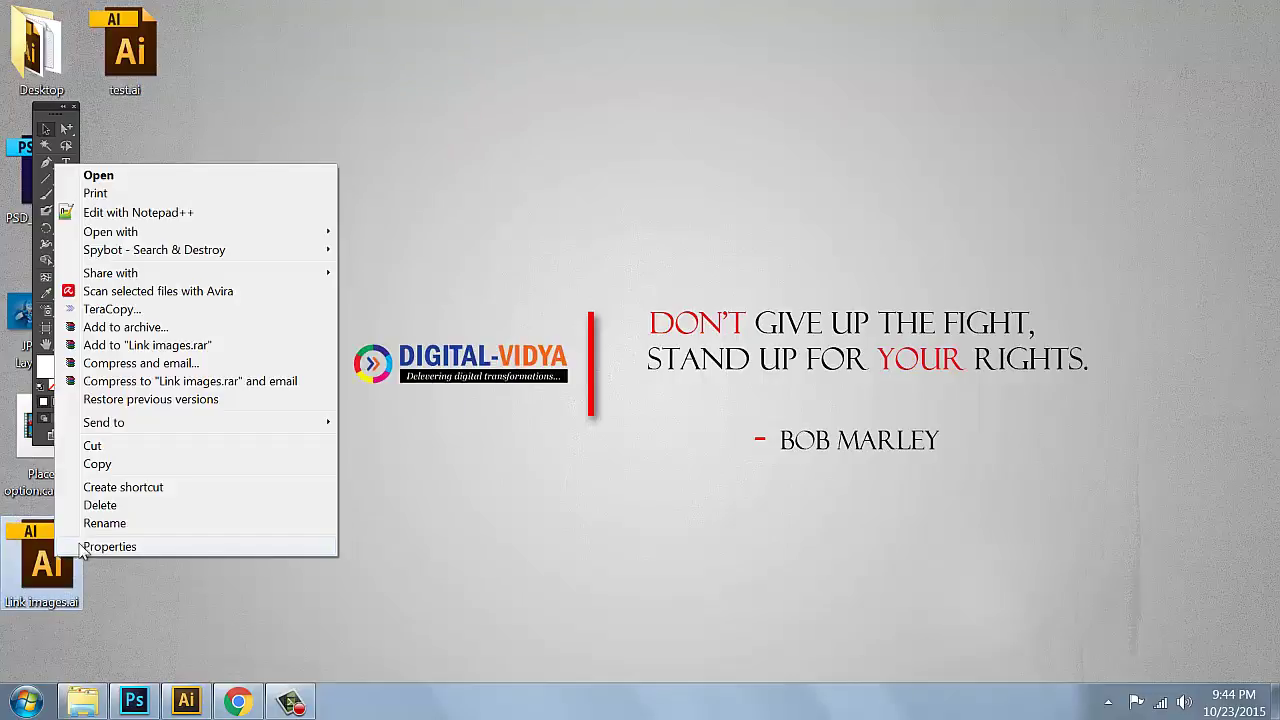
{"action": "left_click", "coordinate": [100, 545]}
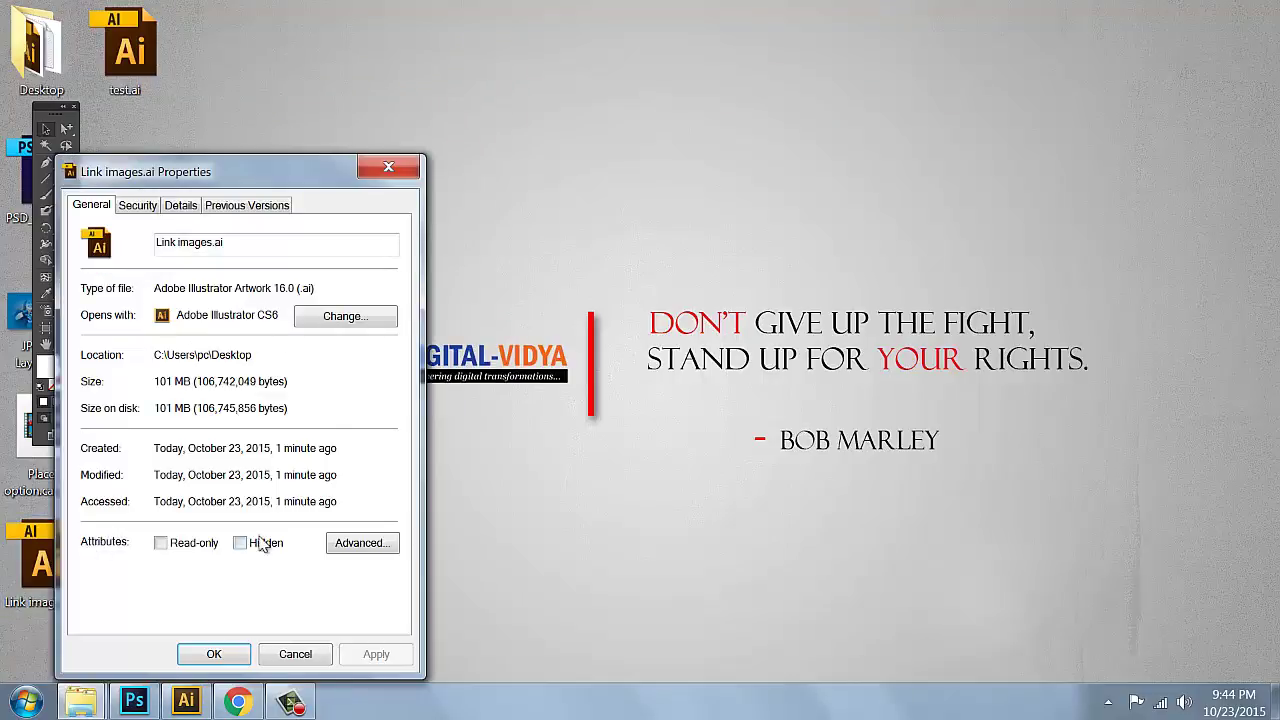
{"action": "left_click", "coordinate": [295, 654]}
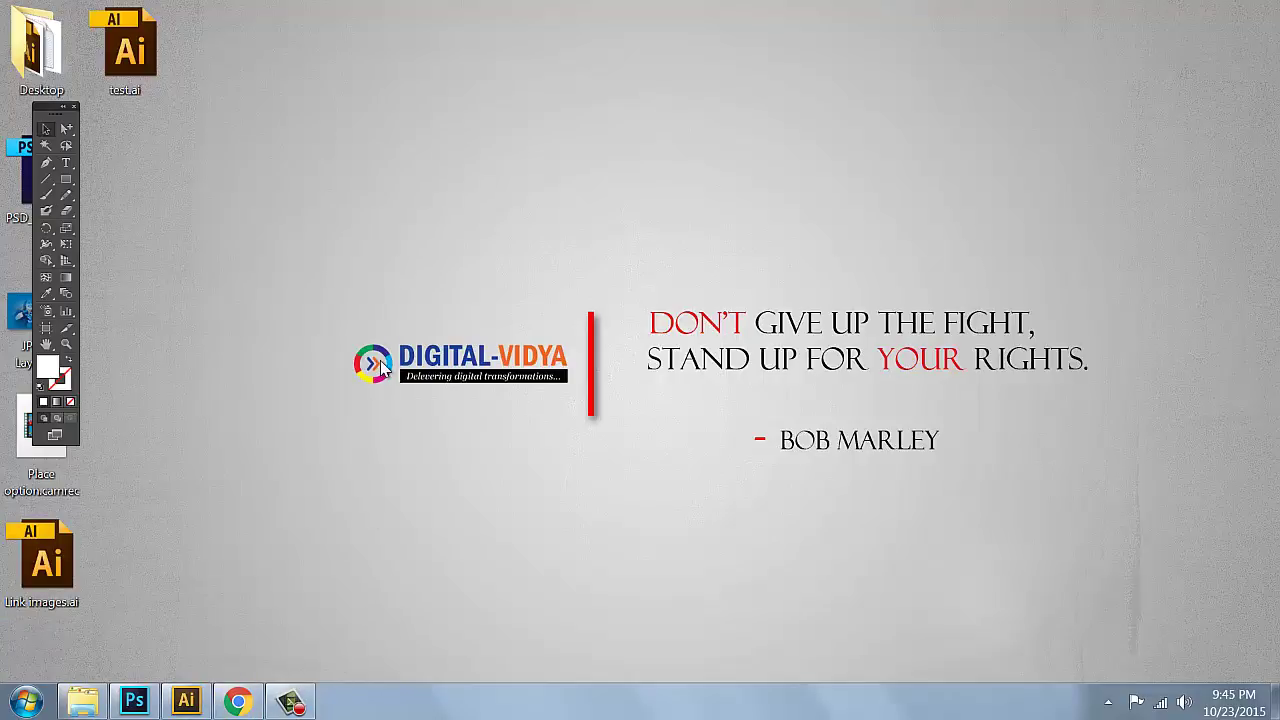
{"action": "mouse_move", "coordinate": [293, 704]}
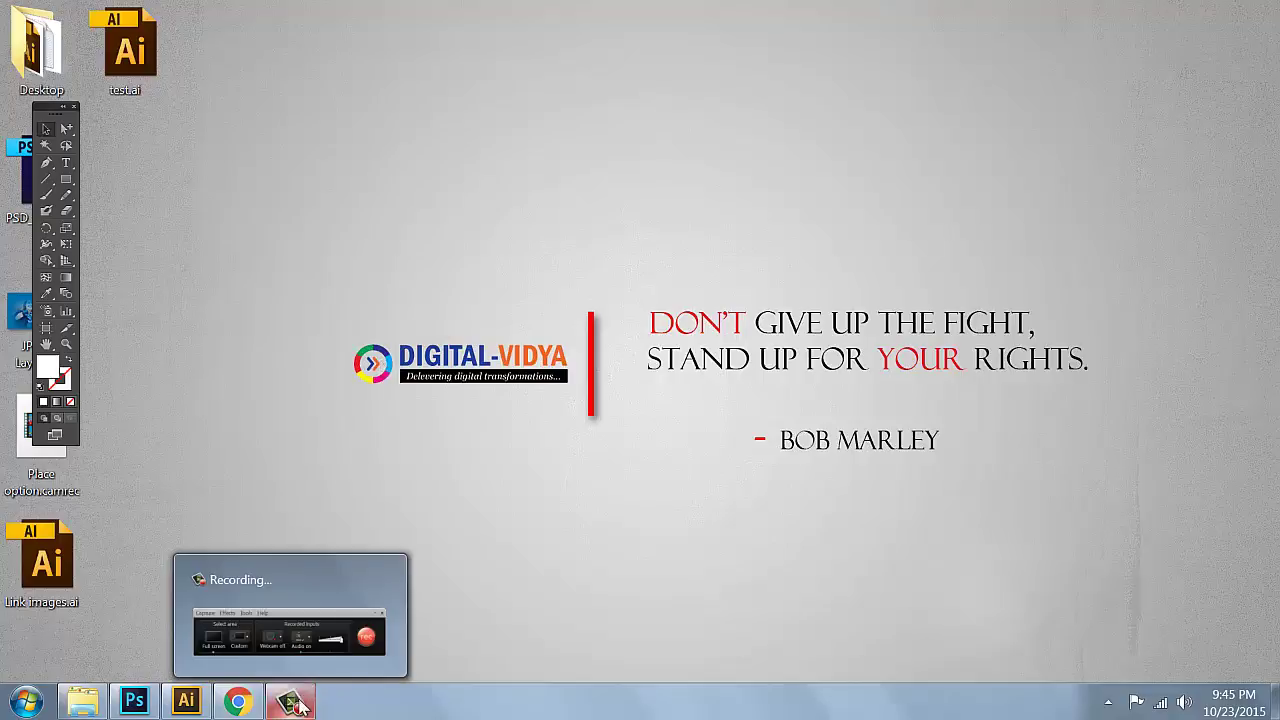
Step: In Lession Demo.ai, start placing JPG_No Layers.jpg with Link turned off
{"action": "left_click", "coordinate": [186, 701]}
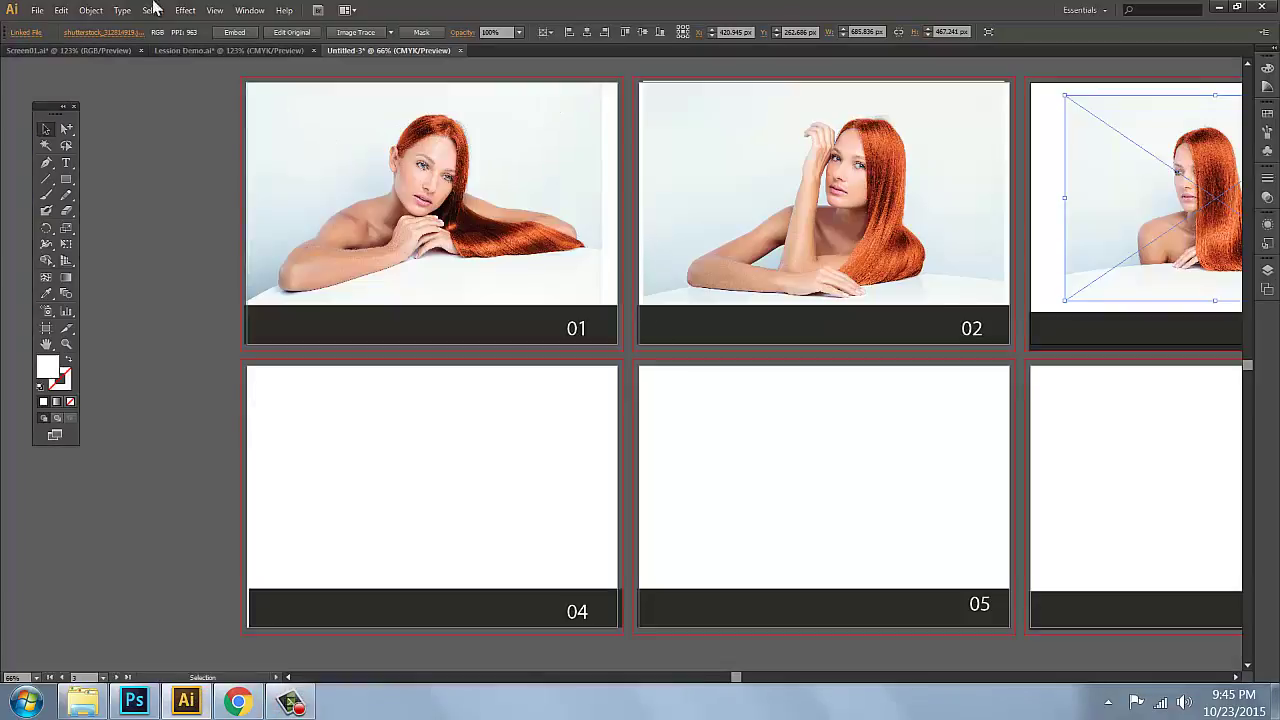
{"action": "left_click", "coordinate": [183, 51]}
{"action": "left_click", "coordinate": [37, 10]}
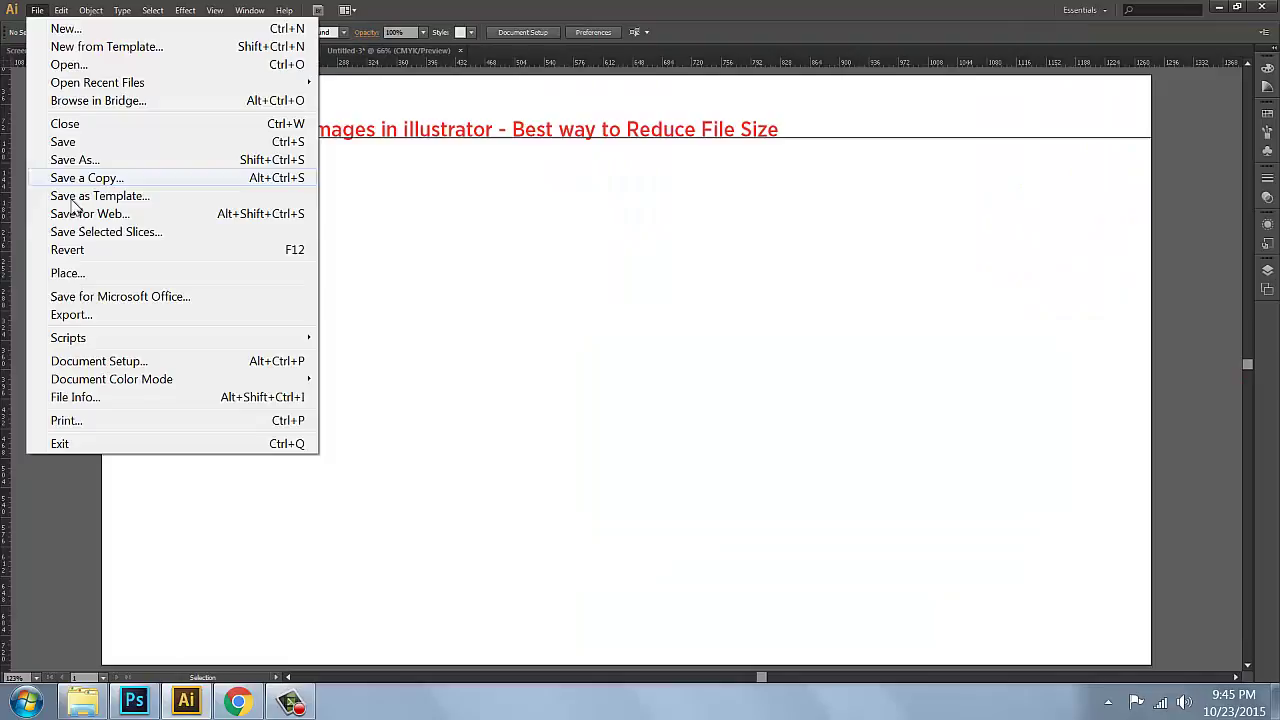
{"action": "left_click", "coordinate": [68, 275]}
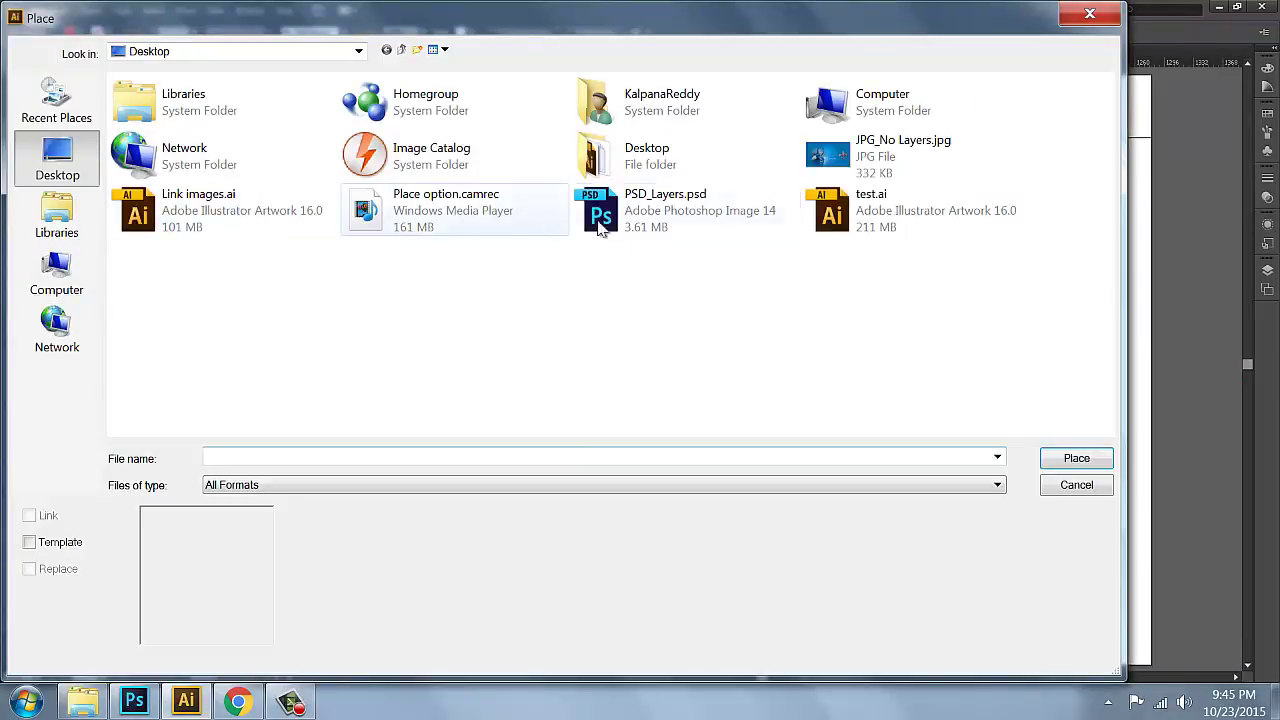
{"action": "left_click", "coordinate": [878, 160]}
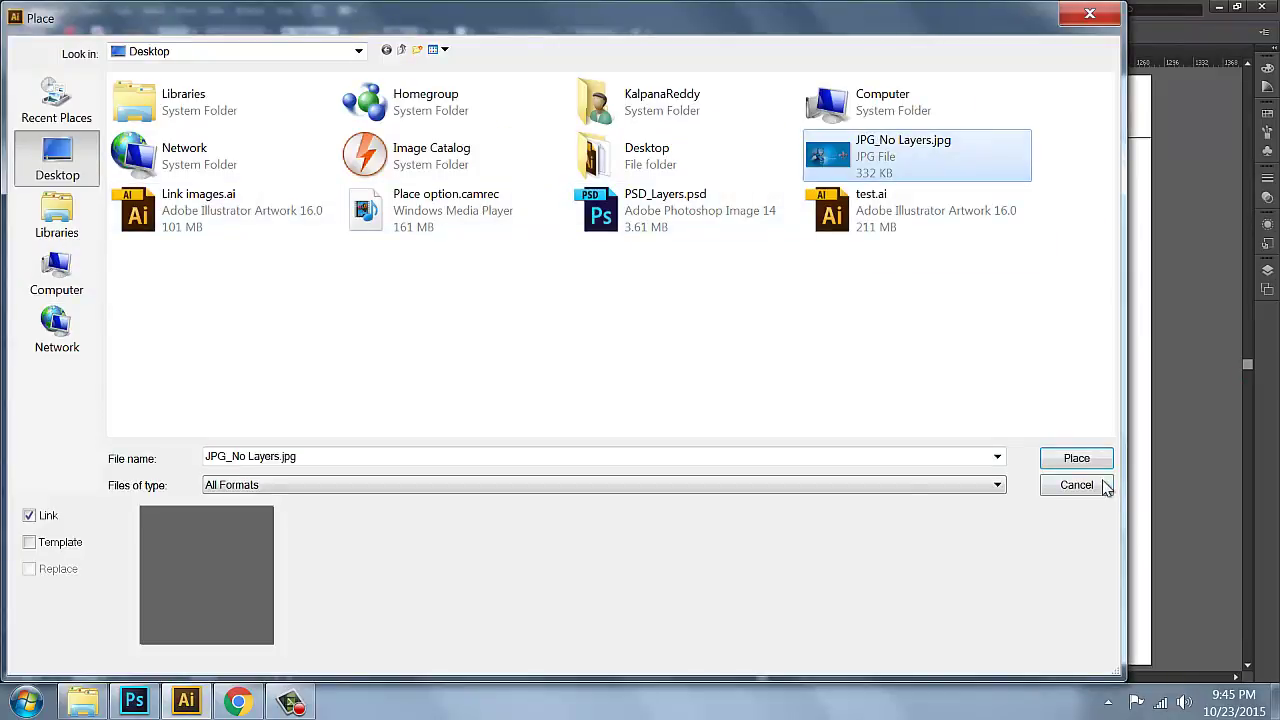
{"action": "left_click", "coordinate": [34, 522]}
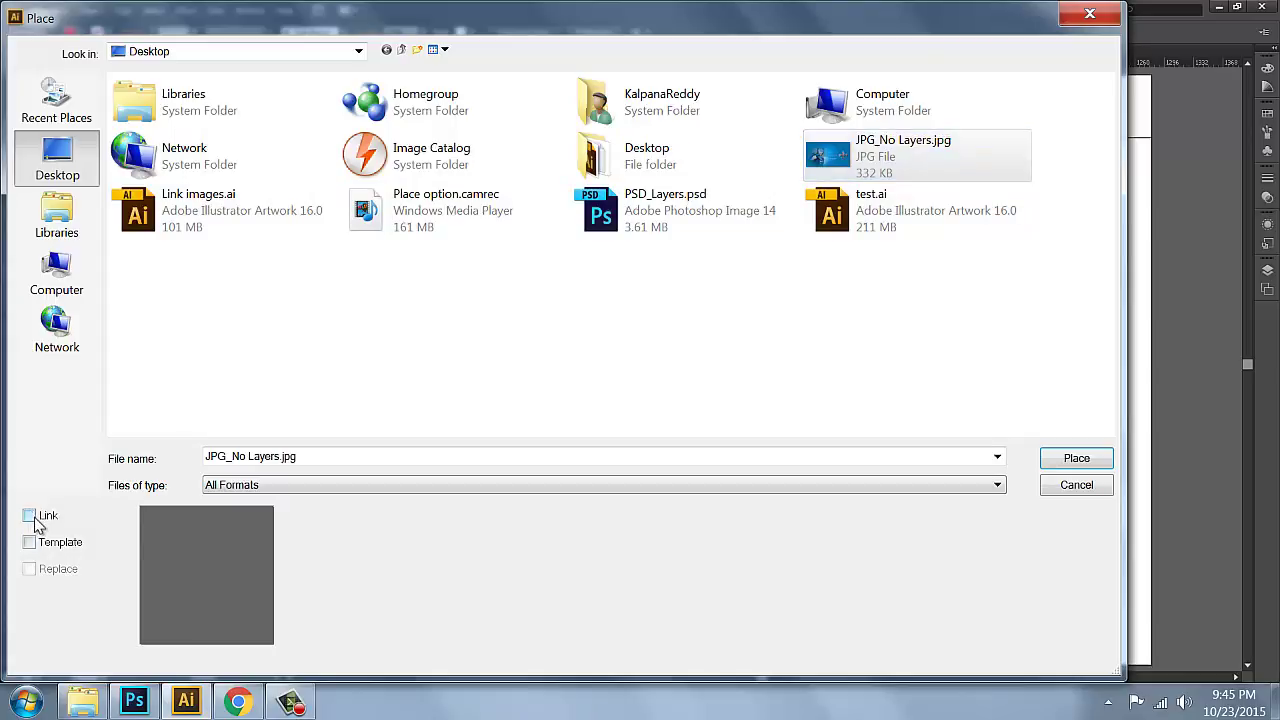
Step: Cancel the placement and select the artboard 01 photo in Untitled-3
{"action": "left_click", "coordinate": [1077, 485]}
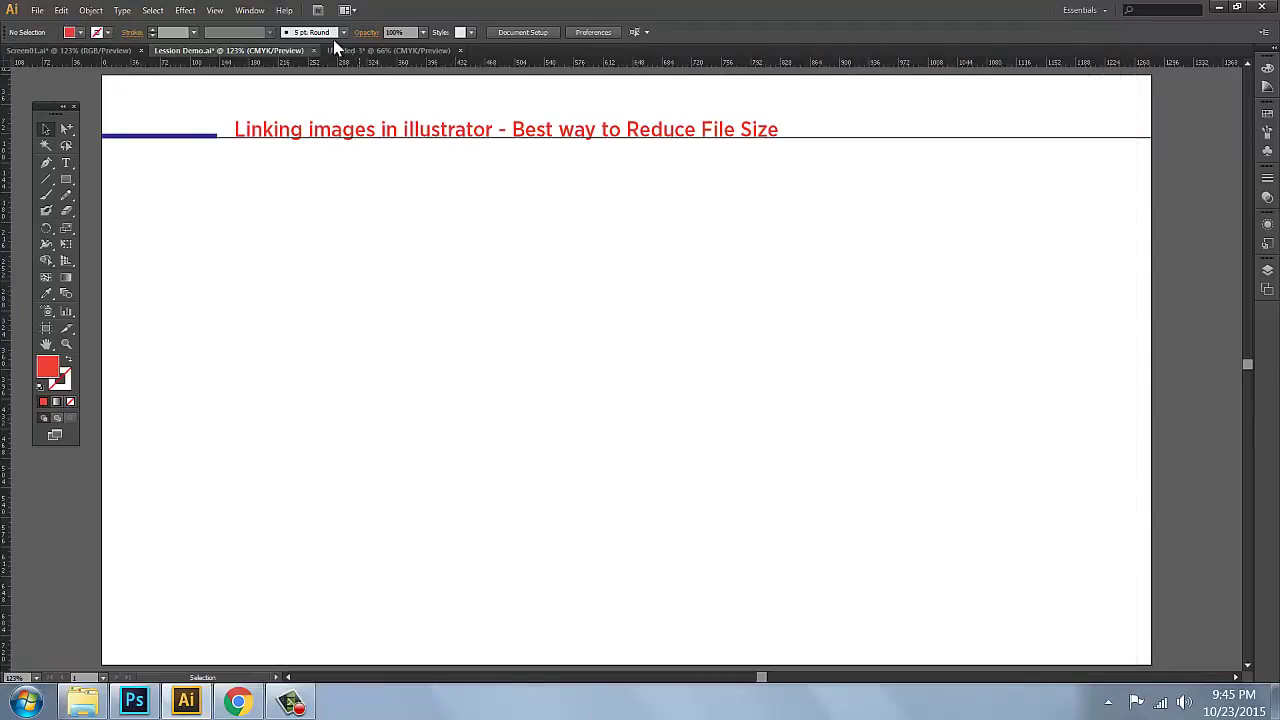
{"action": "left_click", "coordinate": [352, 51]}
{"action": "left_click", "coordinate": [485, 208]}
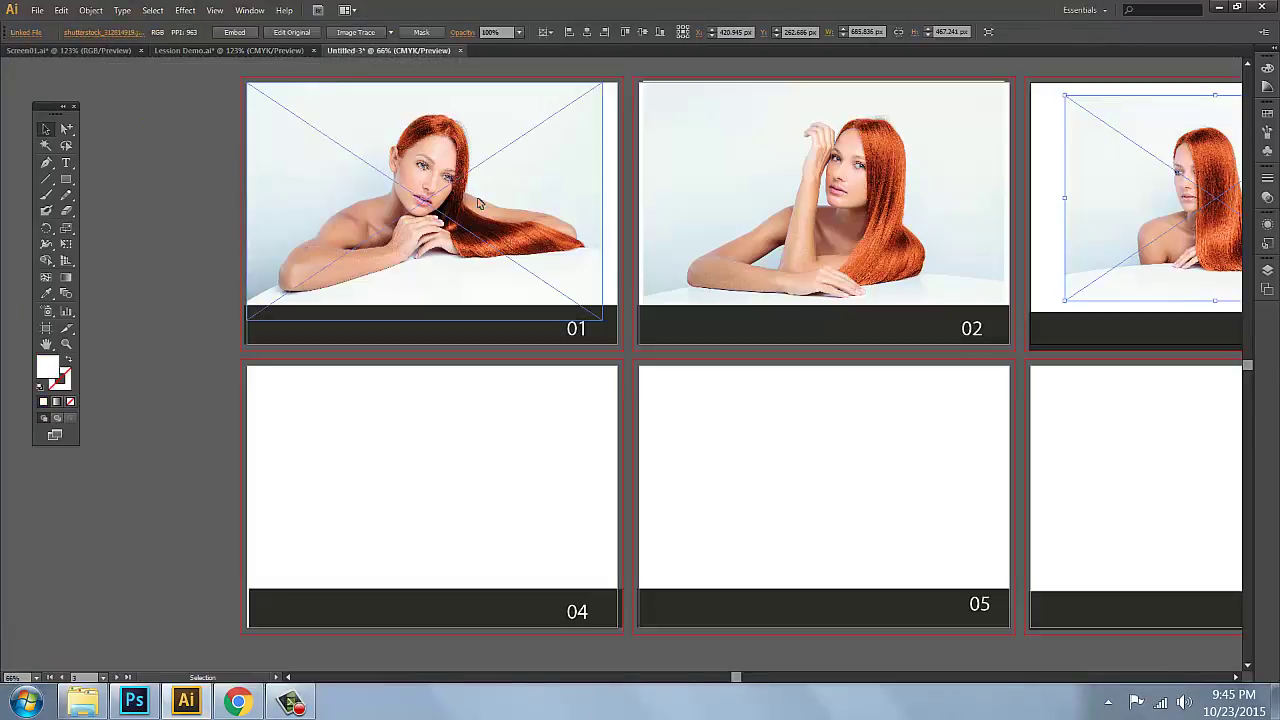
{"action": "left_click", "coordinate": [249, 11]}
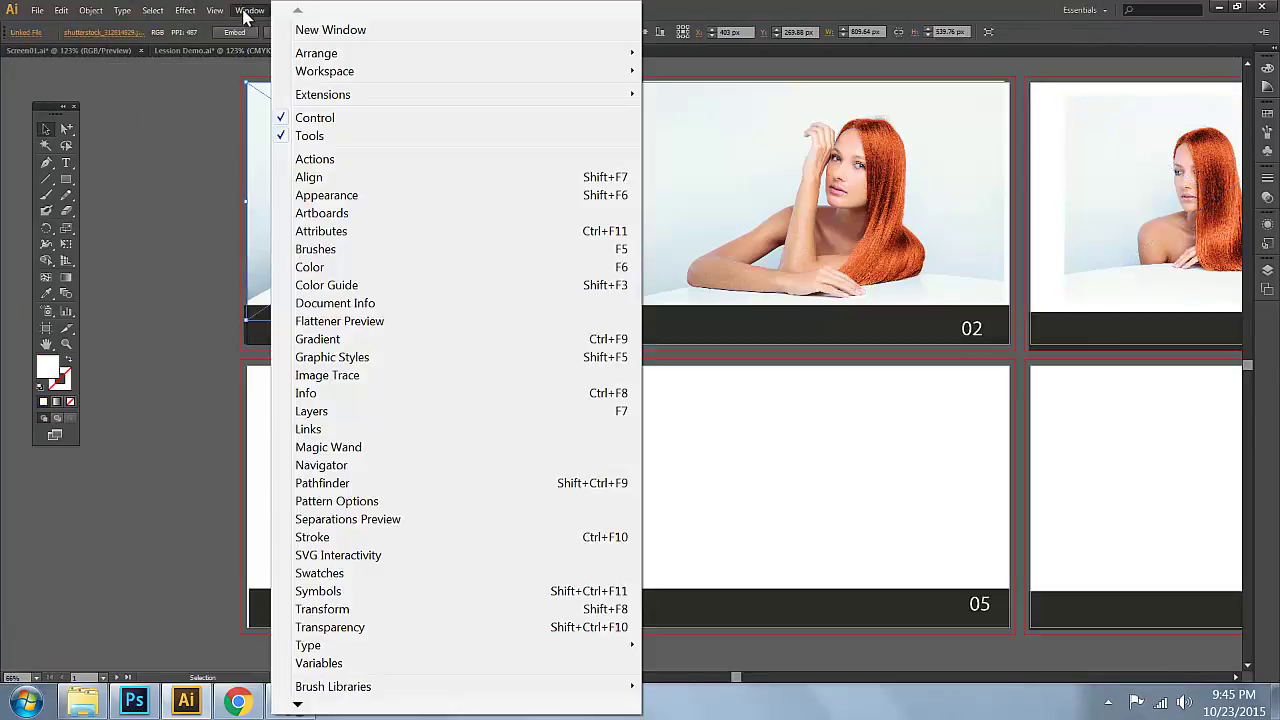
{"action": "left_click", "coordinate": [335, 438]}
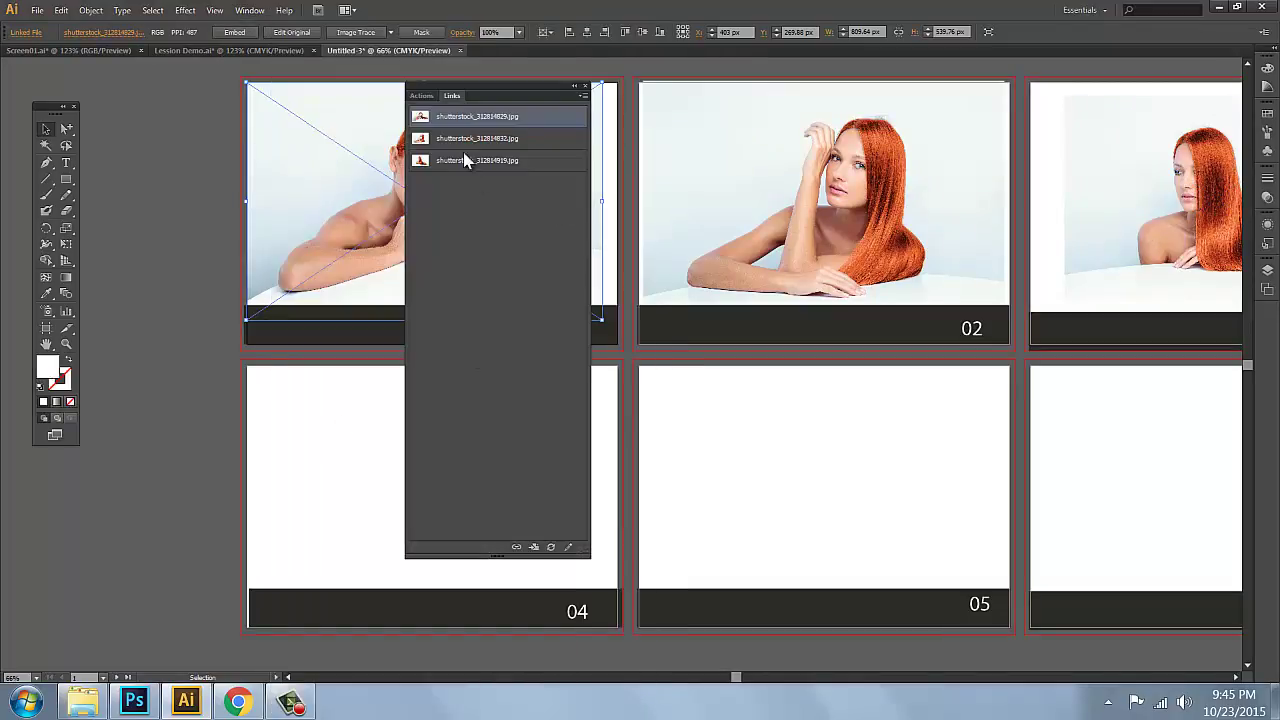
{"action": "left_click", "coordinate": [582, 95]}
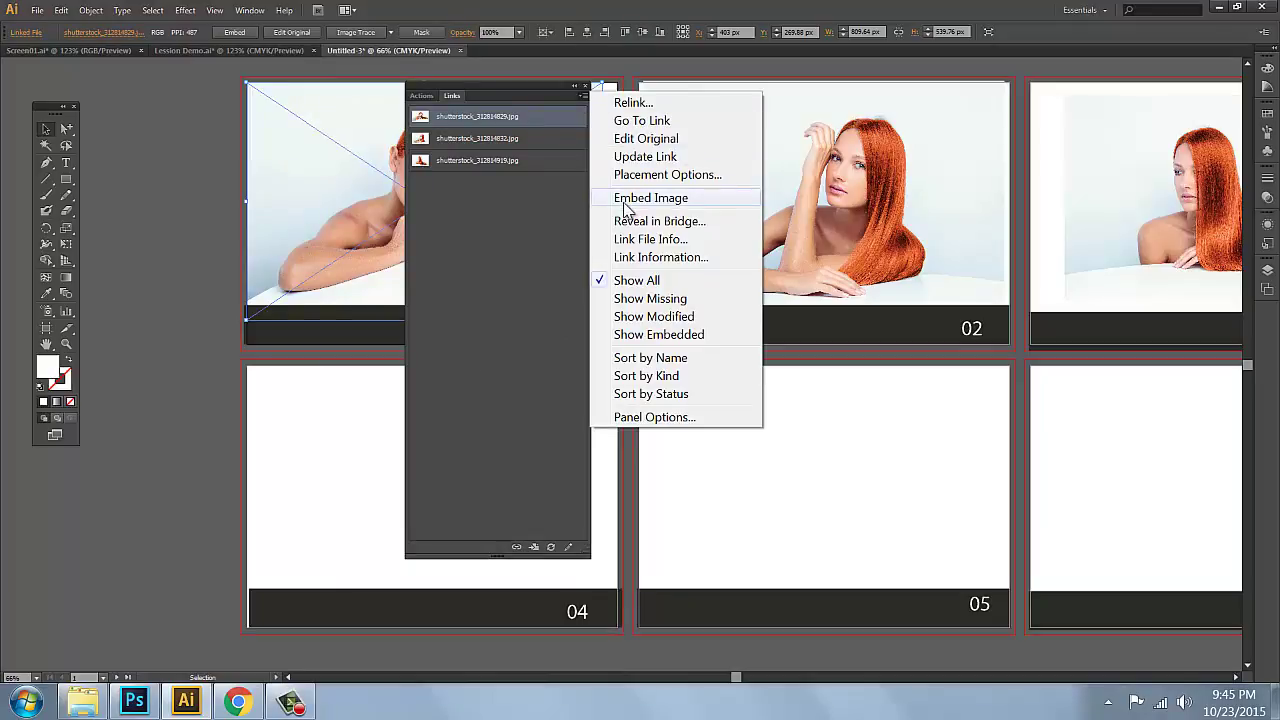
{"action": "left_click", "coordinate": [485, 95]}
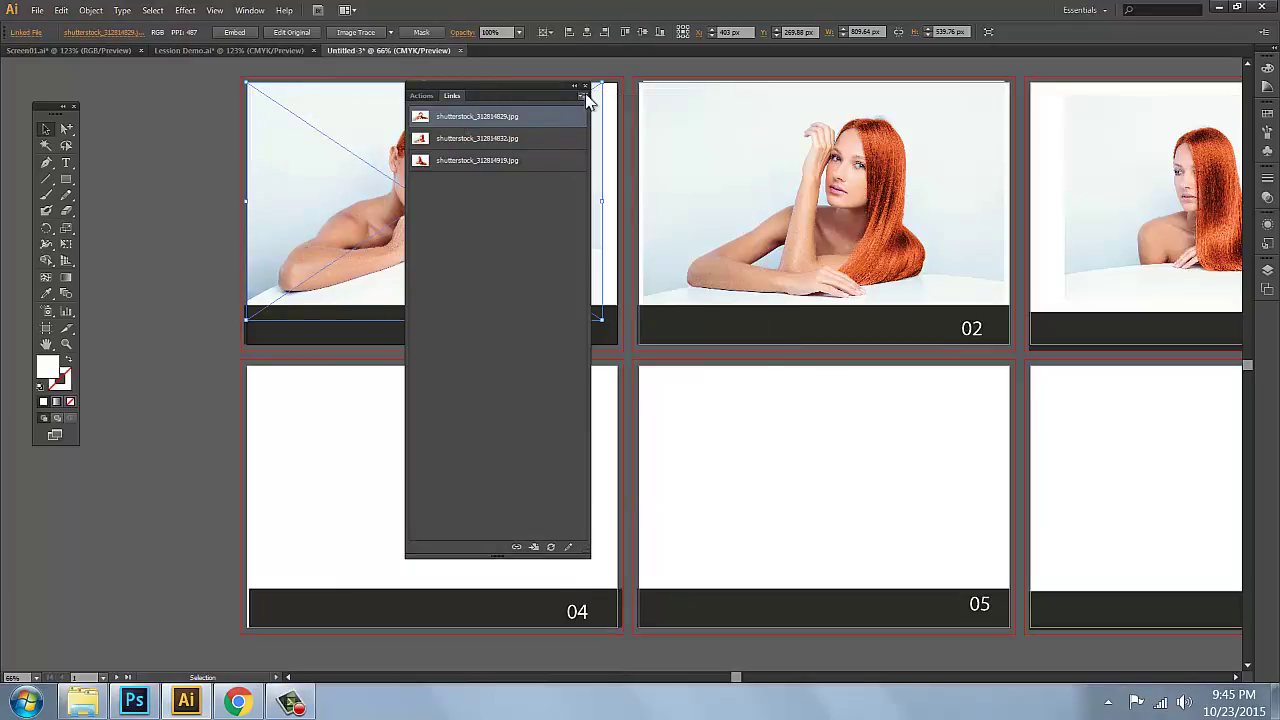
{"action": "left_click", "coordinate": [170, 122]}
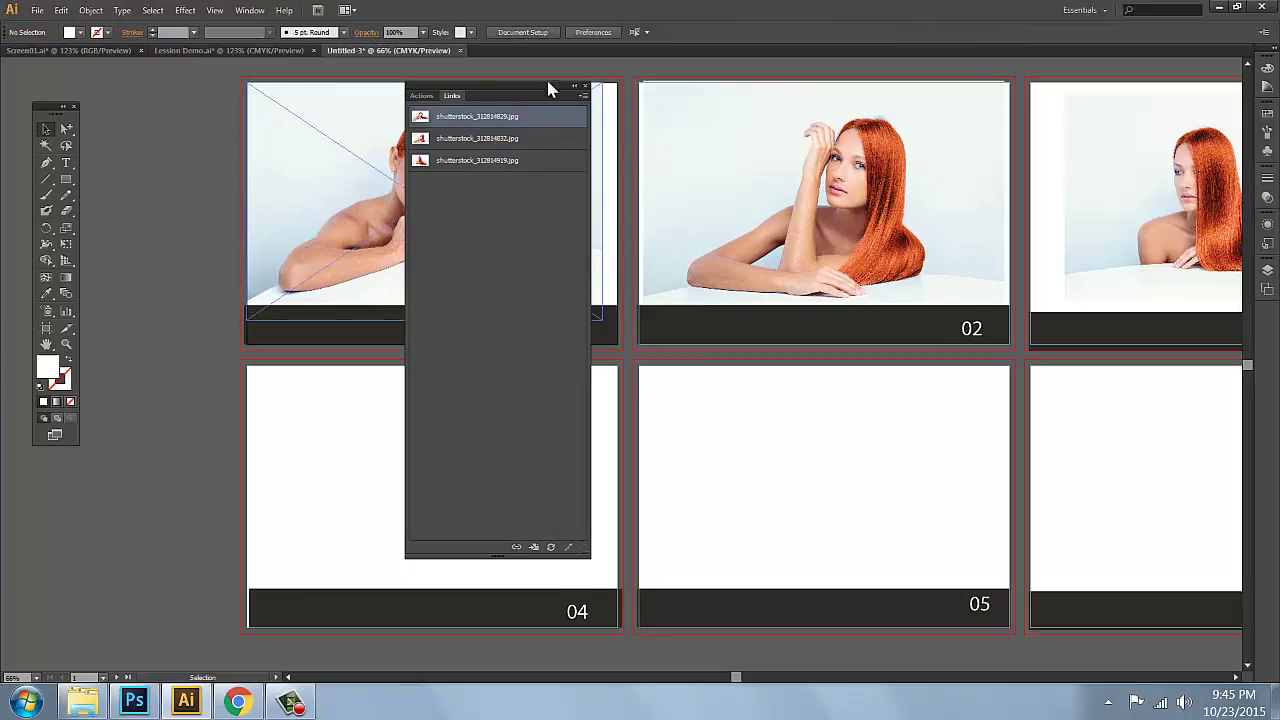
{"action": "left_click", "coordinate": [586, 87]}
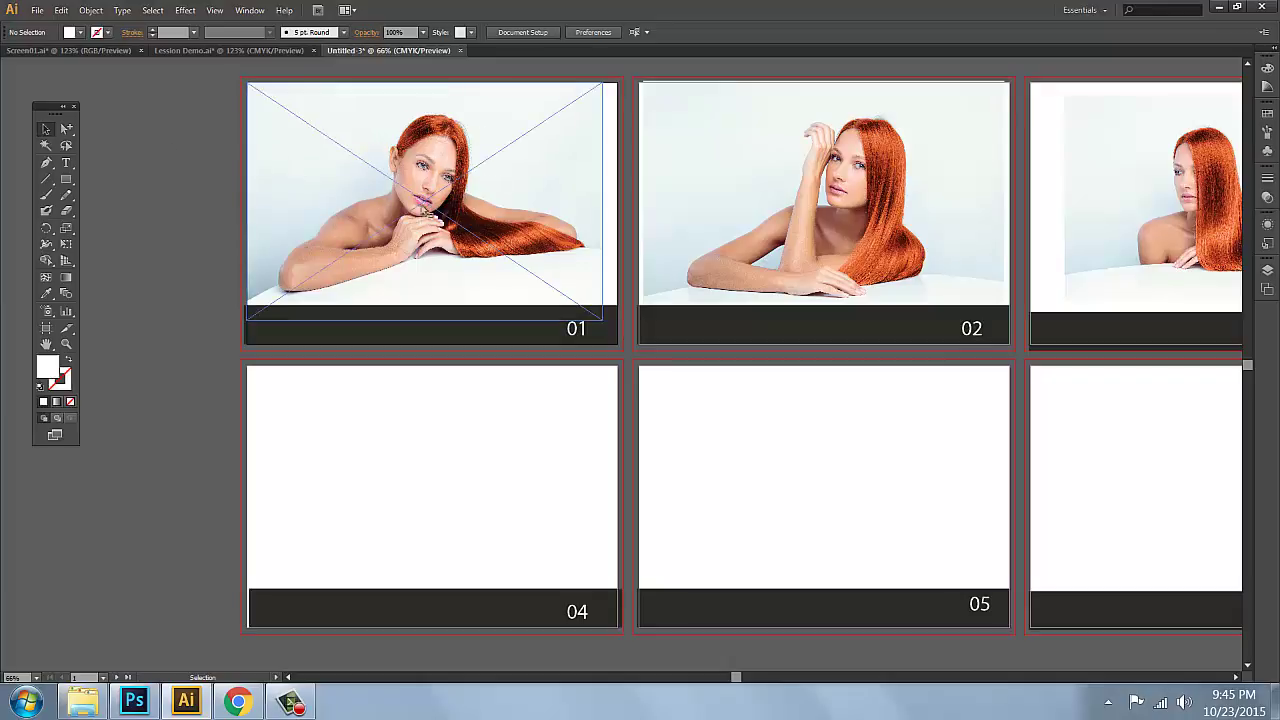
{"action": "left_click", "coordinate": [422, 199]}
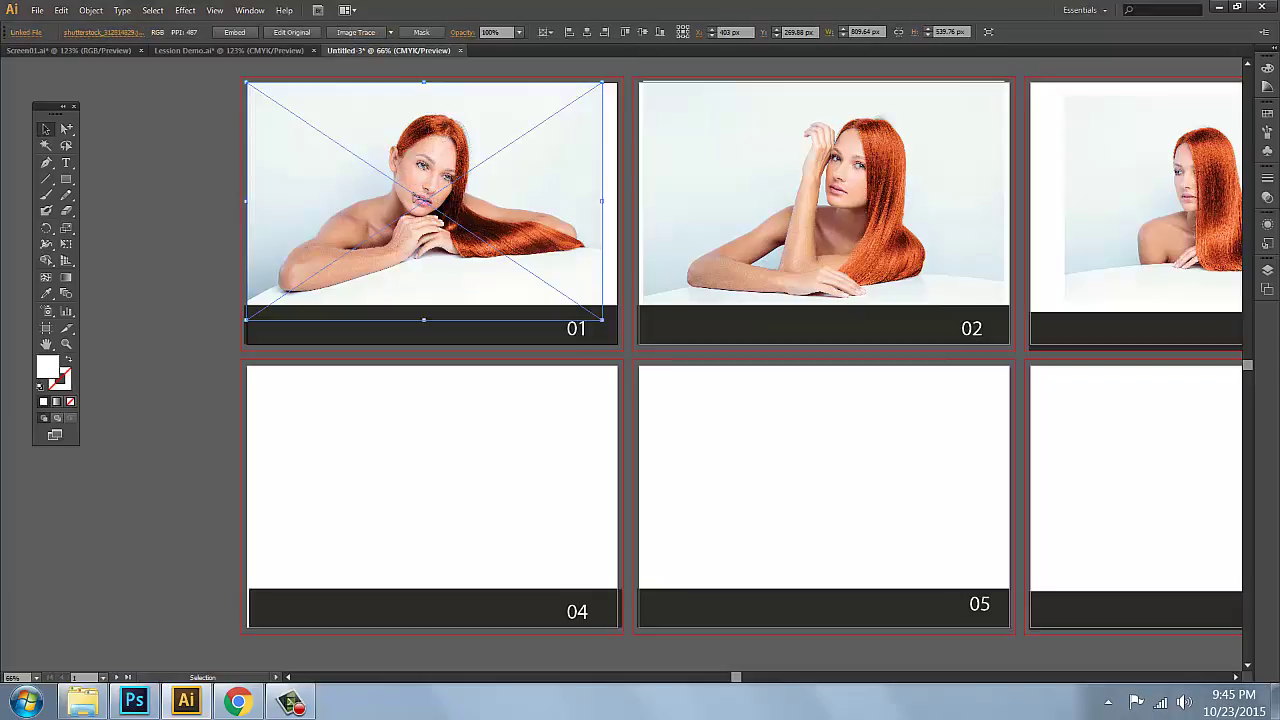